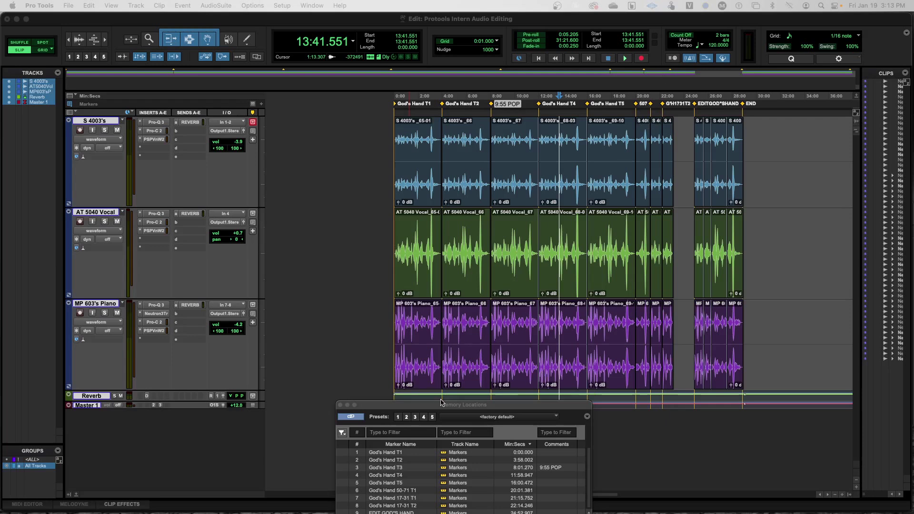
- Bring the whole Memory Locations window into view and go to the EDIT GOD"S HAND marker on the timeline
{"action": "left_click_drag", "start_coordinate": [431, 407], "coordinate": [369, 361]}
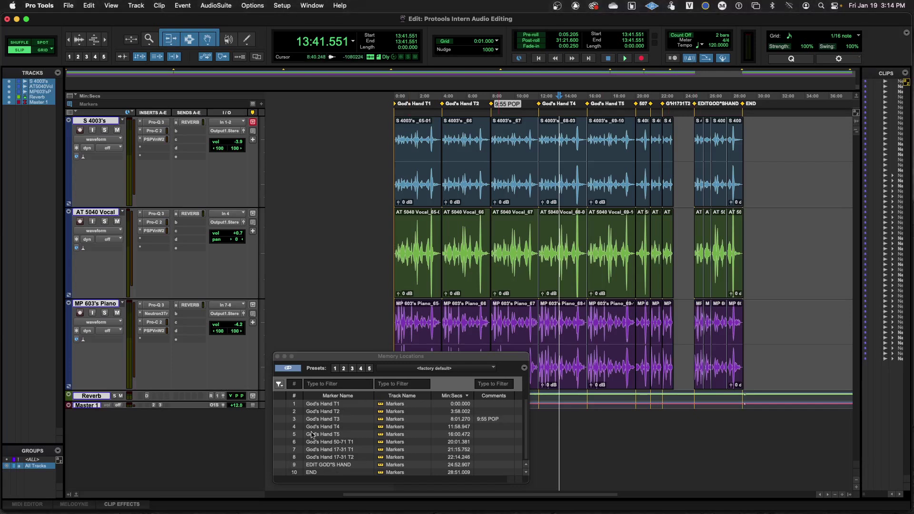
{"action": "left_click", "coordinate": [283, 465]}
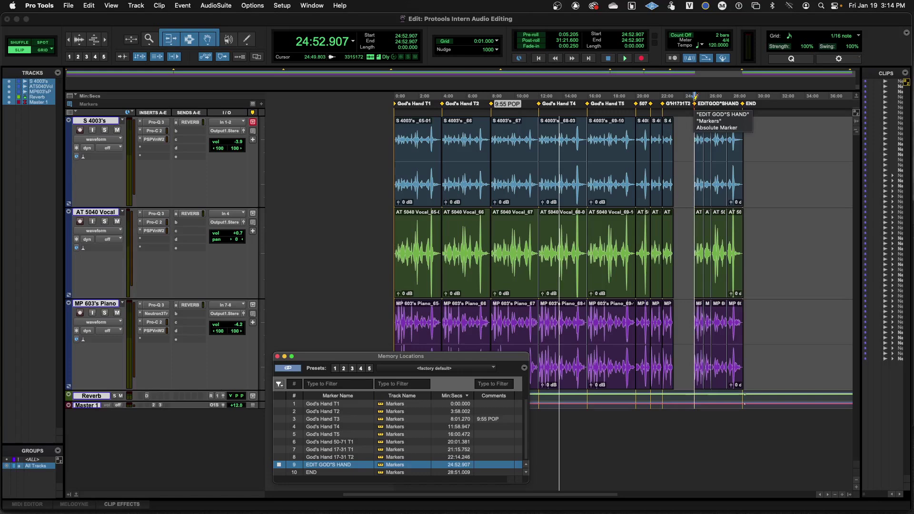
{"action": "key", "text": "super+bracketright"}
{"action": "key", "text": "super+bracketright"}
{"action": "key", "text": "super+bracketright"}
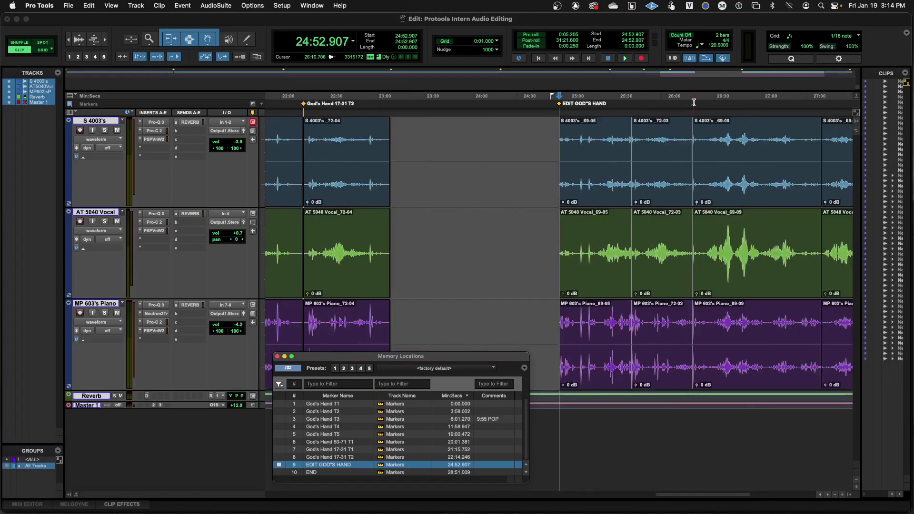
{"action": "key", "text": "super+bracketright"}
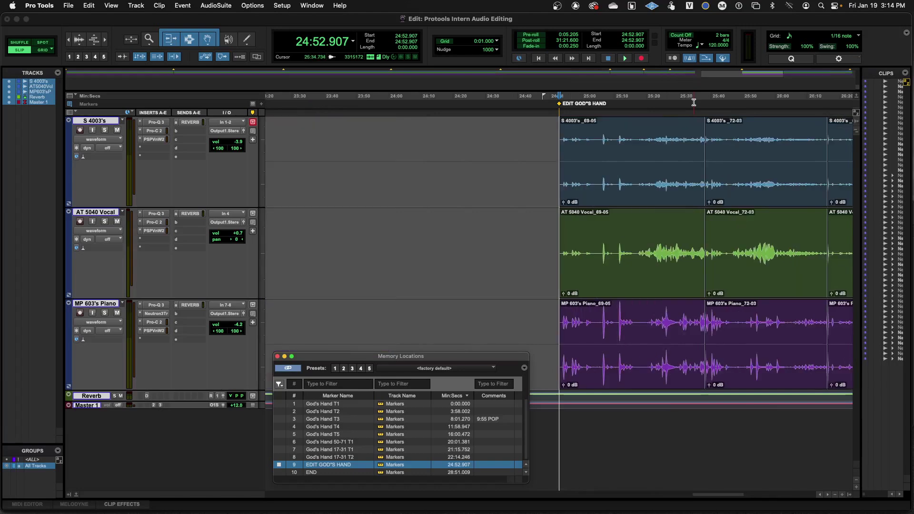
{"action": "key", "text": "super+bracketleft"}
{"action": "key", "text": "super+bracketleft"}
{"action": "key", "text": "super+bracketleft"}
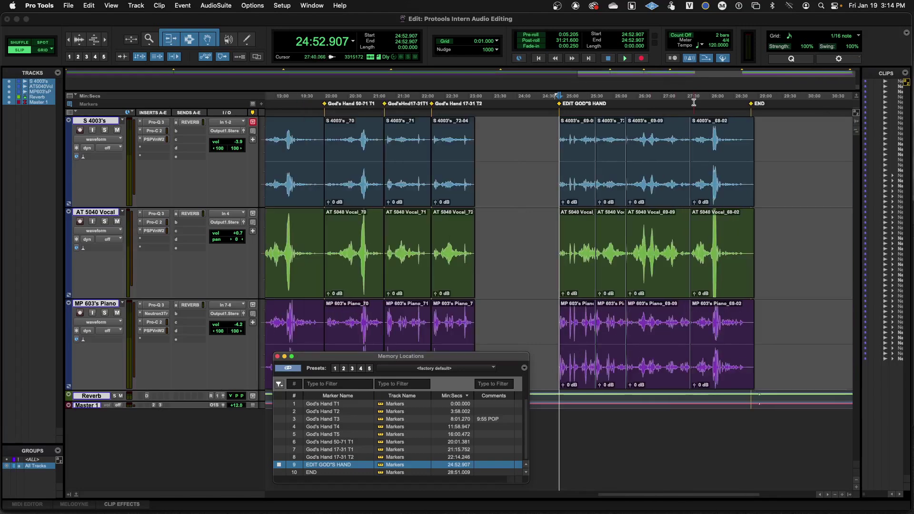
- Enable Commands Keyboard Focus for the Edit window and examine the clip sequence between the EDIT GOD"S HAND and END markers
{"action": "left_click", "coordinate": [855, 115]}
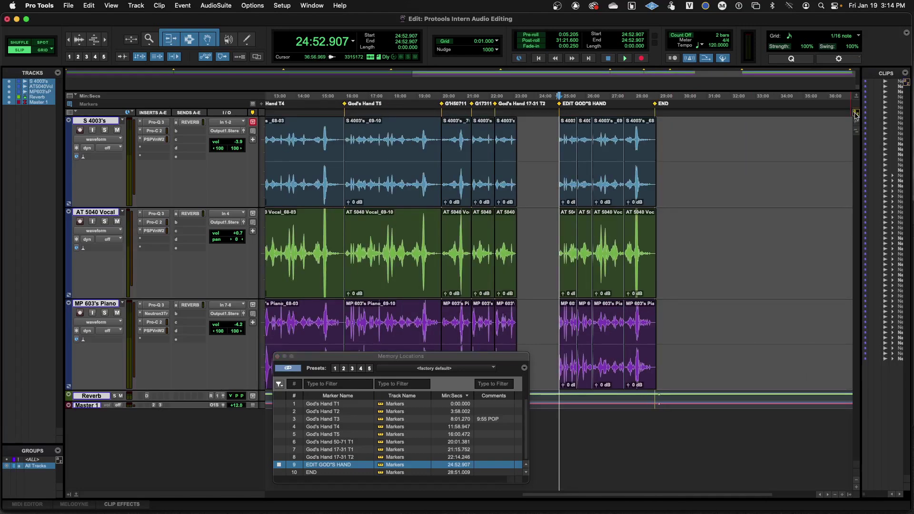
{"action": "key", "text": "super+bracketright"}
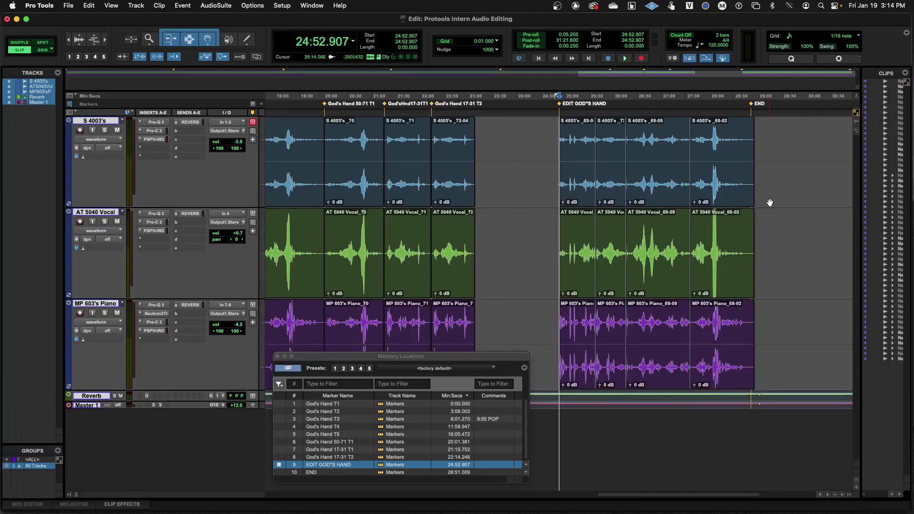
{"action": "scroll", "coordinate": [769, 202], "scroll_direction": "right", "scroll_amount": 5}
{"action": "scroll", "coordinate": [769, 202], "scroll_direction": "right", "scroll_amount": 3}
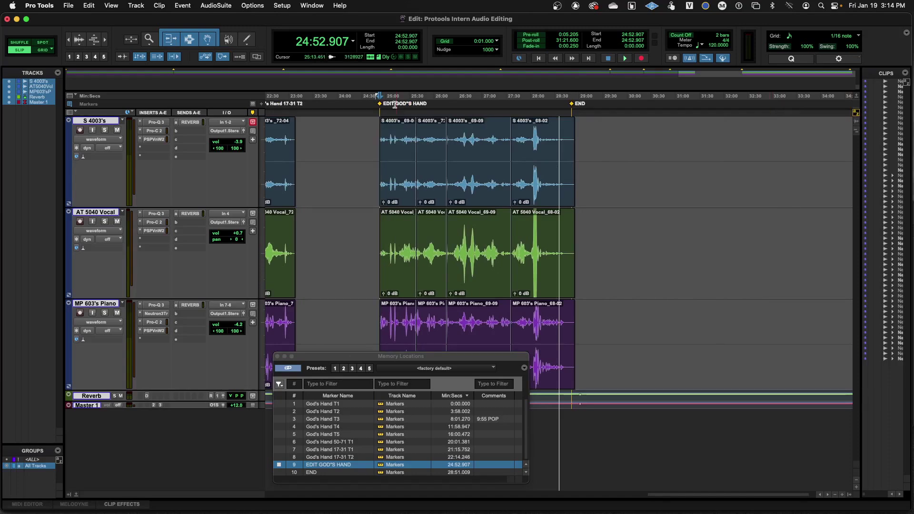
{"action": "key", "text": "super+bracketright"}
{"action": "key", "text": "super+bracketright"}
{"action": "key", "text": "super+bracketright"}
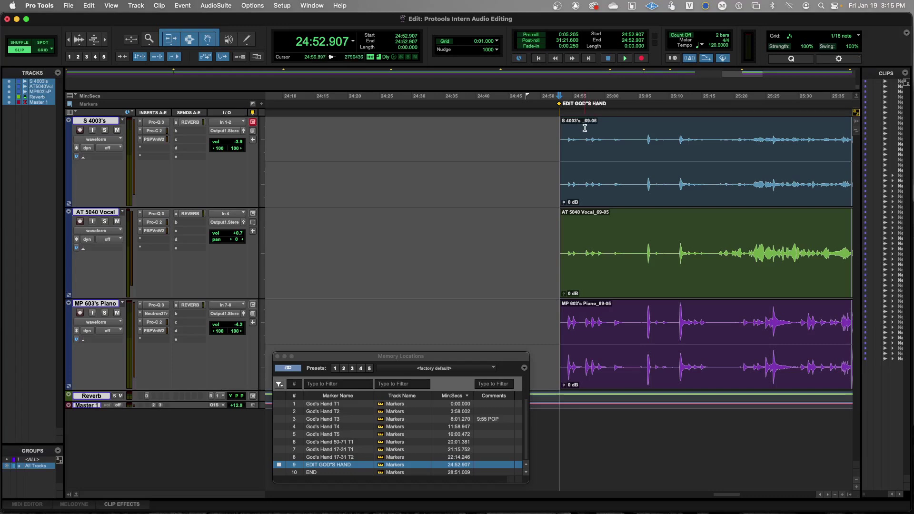
{"action": "key", "text": "r"}
{"action": "key", "text": "r"}
{"action": "key", "text": "r"}
{"action": "key", "text": "r"}
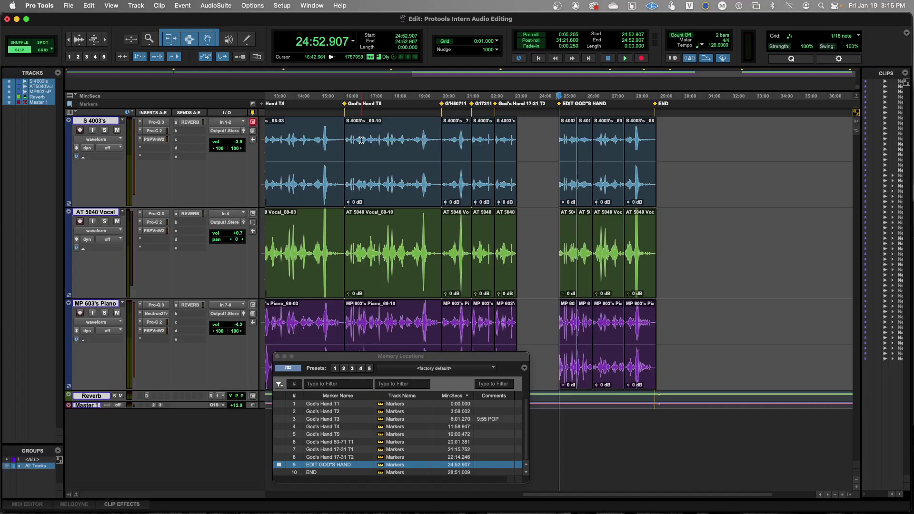
- Audition the transition between the first two clips of the EDIT GOD"S HAND section, starting at 25:37.099
{"action": "left_click", "coordinate": [577, 99]}
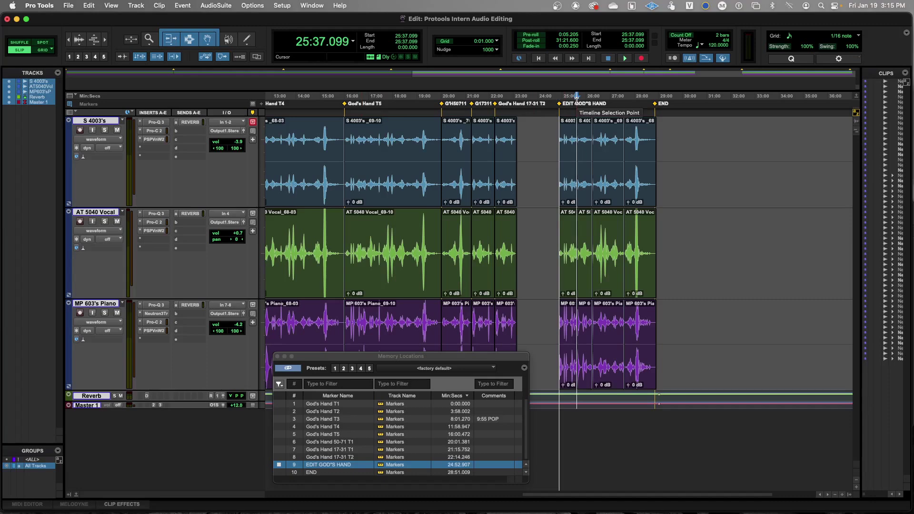
{"action": "key", "text": "super+bracketright"}
{"action": "key", "text": "super+bracketright"}
{"action": "key", "text": "super+bracketright"}
{"action": "key", "text": "super+bracketright"}
{"action": "key", "text": "super+bracketright"}
{"action": "key", "text": "super+bracketright"}
{"action": "key", "text": "super+bracketright"}
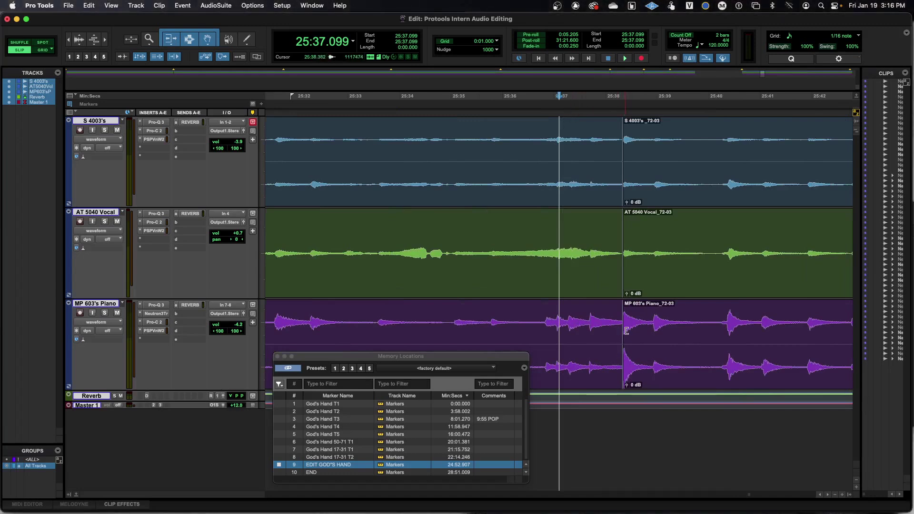
{"action": "key", "text": "space"}
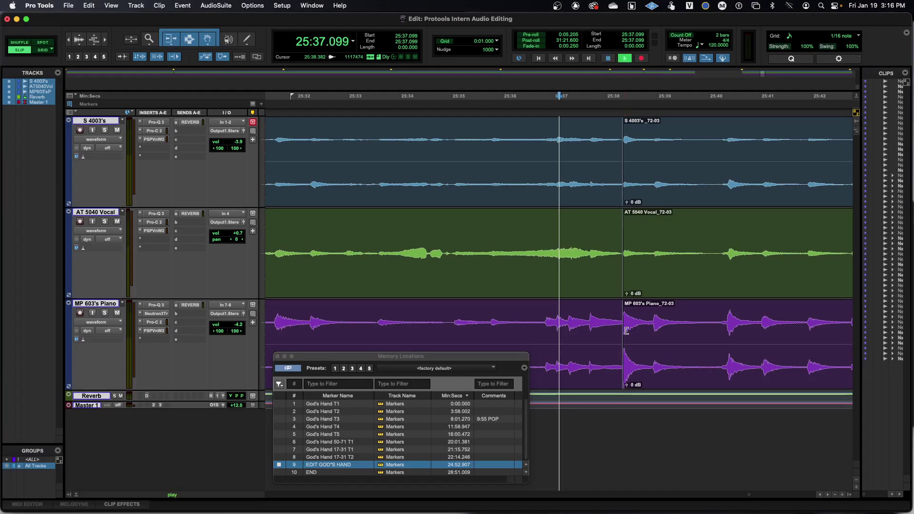
{"action": "key", "text": "space"}
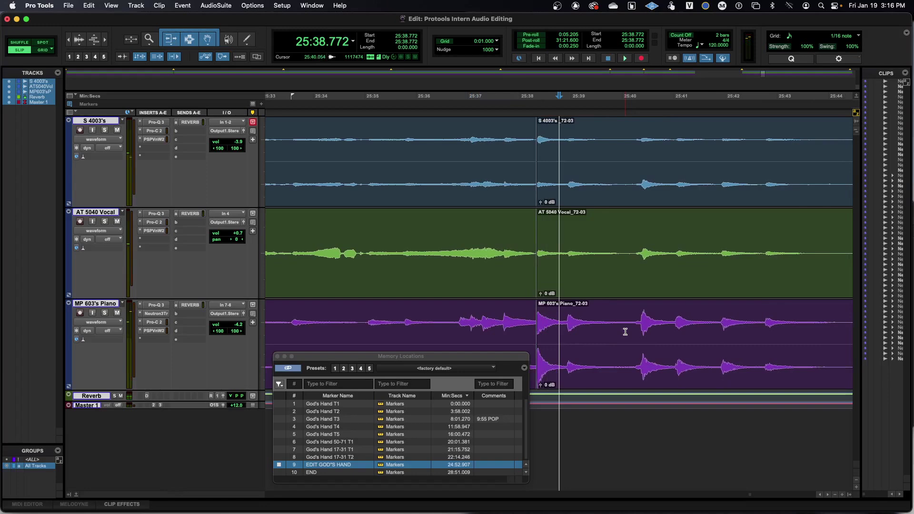
- Locate the opening notes just after the God's Hand T5 marker and audition them from 16:04.492
{"action": "key", "text": "r"}
{"action": "key", "text": "r"}
{"action": "key", "text": "r"}
{"action": "key", "text": "r"}
{"action": "key", "text": "r"}
{"action": "key", "text": "r"}
{"action": "key", "text": "r"}
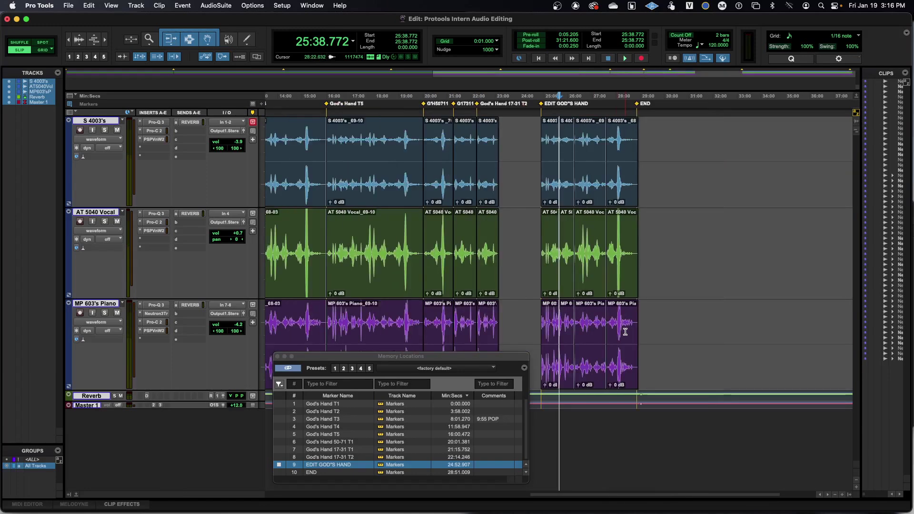
{"action": "left_click", "coordinate": [329, 99]}
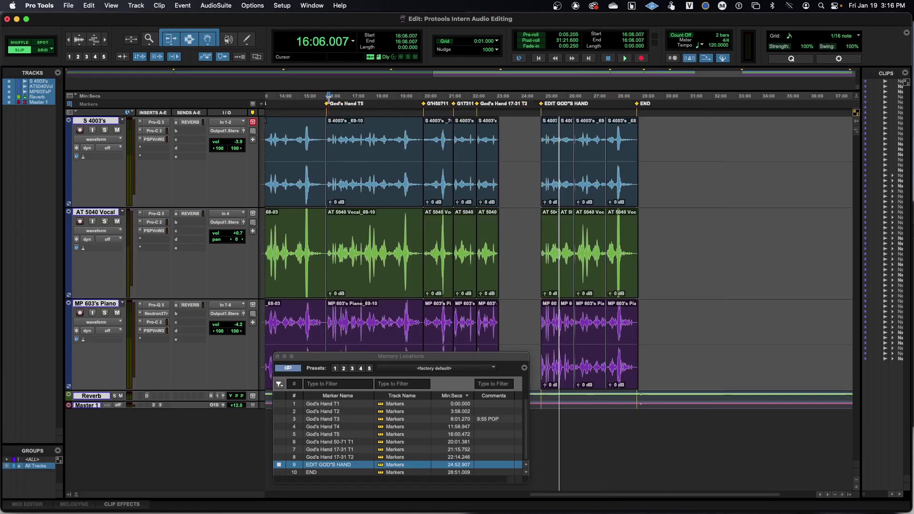
{"action": "key", "text": "t"}
{"action": "key", "text": "t"}
{"action": "key", "text": "t"}
{"action": "key", "text": "t"}
{"action": "key", "text": "t"}
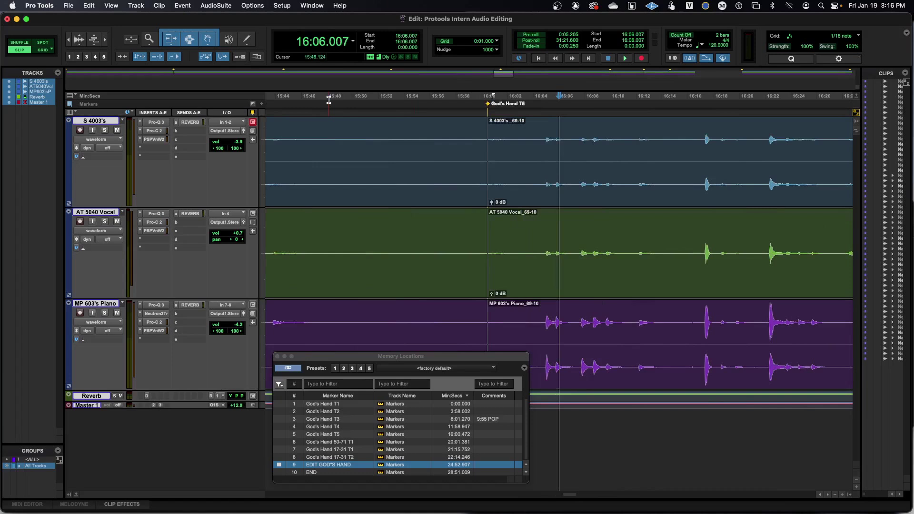
{"action": "scroll", "coordinate": [652, 170], "scroll_direction": "left", "scroll_amount": 4}
{"action": "scroll", "coordinate": [652, 170], "scroll_direction": "right", "scroll_amount": 5}
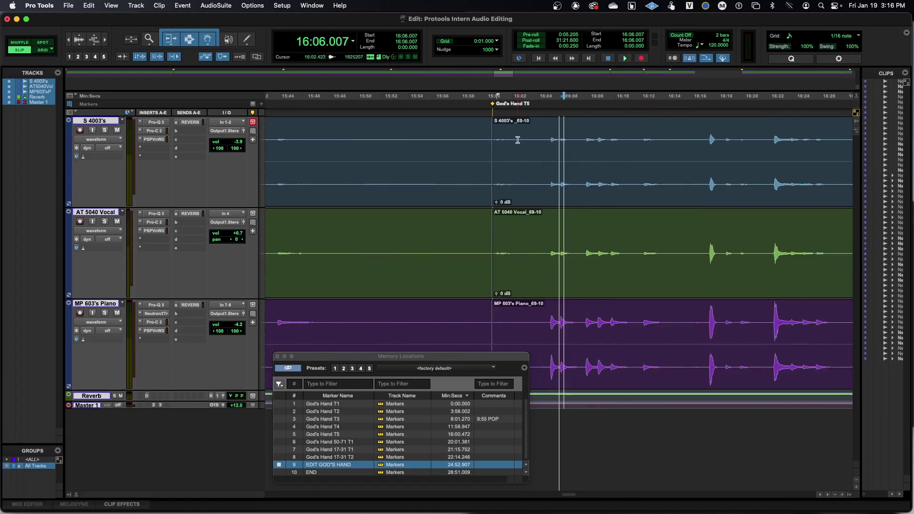
{"action": "left_click", "coordinate": [544, 98]}
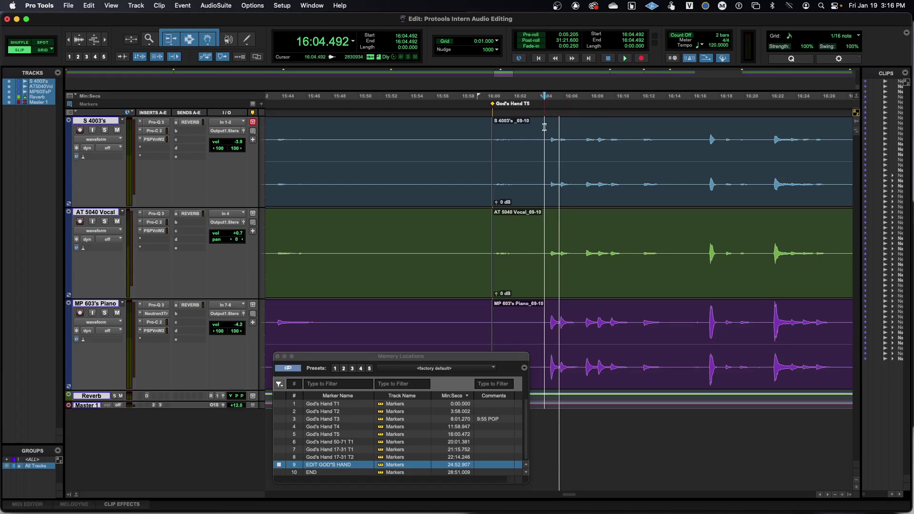
{"action": "key", "text": "space"}
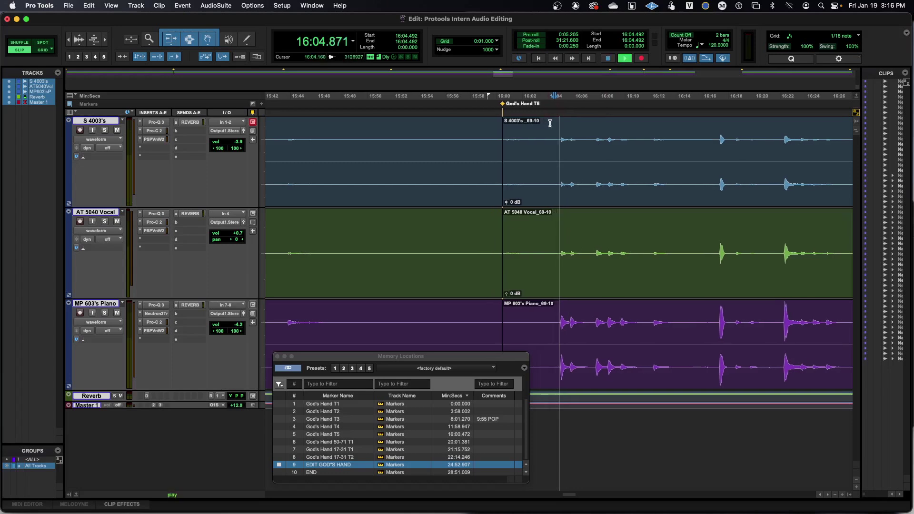
{"action": "key", "text": "space"}
- Separate the clips on the S 4003's, AT 5040 Vocal and MP 603's Piano tracks at 16:04.455, just before take 5's opening notes
{"action": "left_click", "coordinate": [546, 104]}
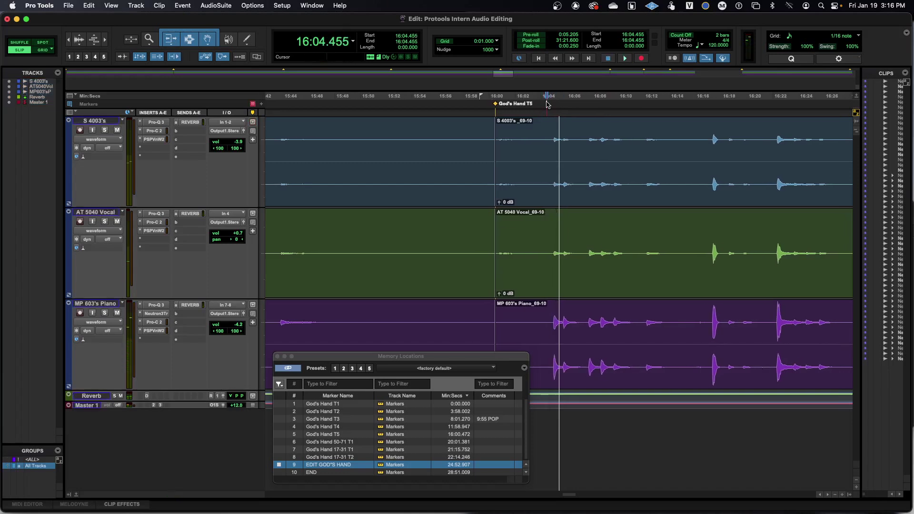
{"action": "left_click", "coordinate": [546, 125]}
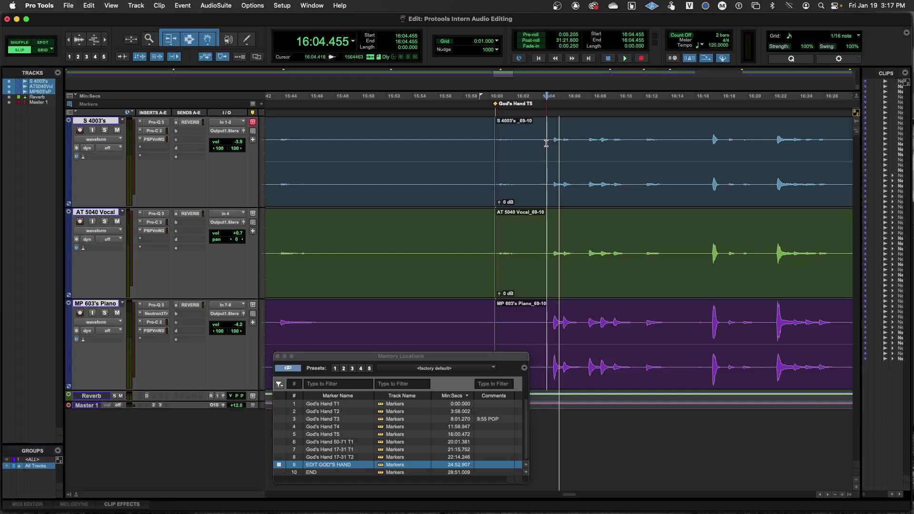
{"action": "key", "text": "super+e"}
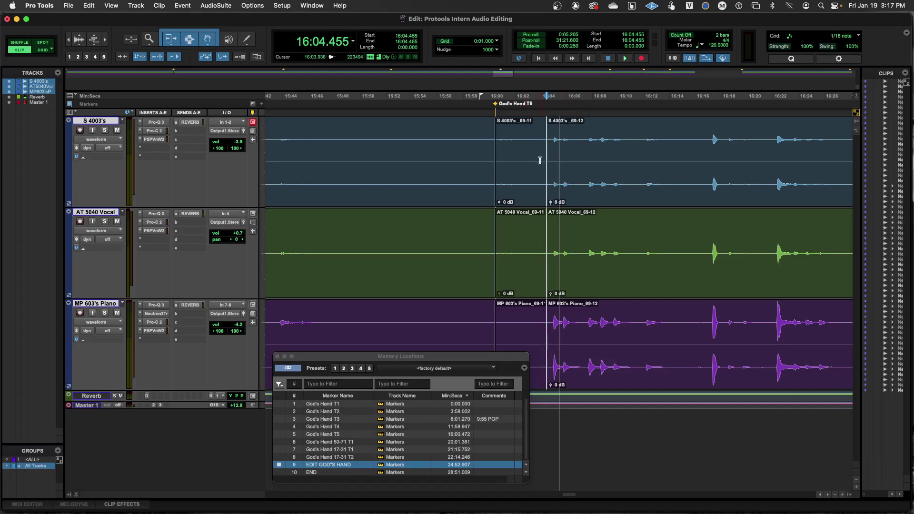
- Audition the God's Hand T5 take from 17:22.566 to check for its next edit point
{"action": "key", "text": "super+bracketleft"}
{"action": "key", "text": "super+bracketleft"}
{"action": "key", "text": "super+bracketleft"}
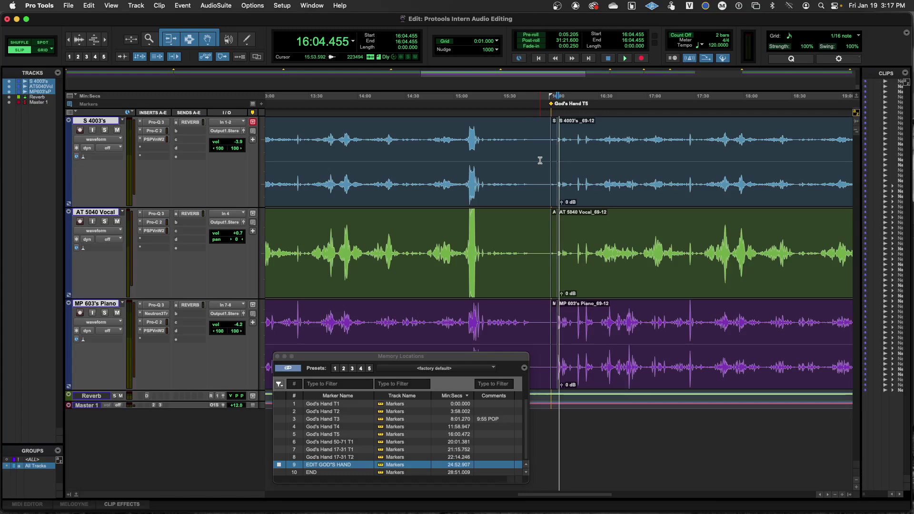
{"action": "scroll", "coordinate": [633, 196], "scroll_direction": "right", "scroll_amount": 5}
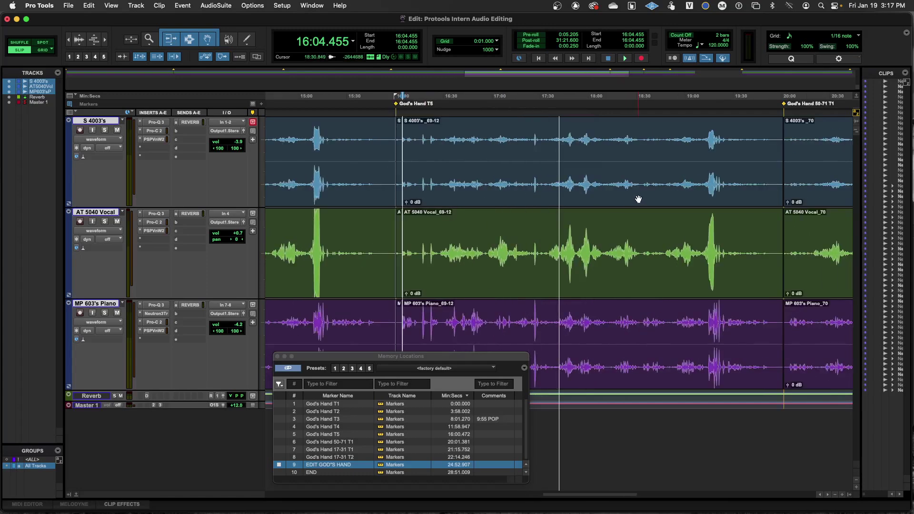
{"action": "left_click", "coordinate": [528, 97]}
{"action": "key", "text": "space"}
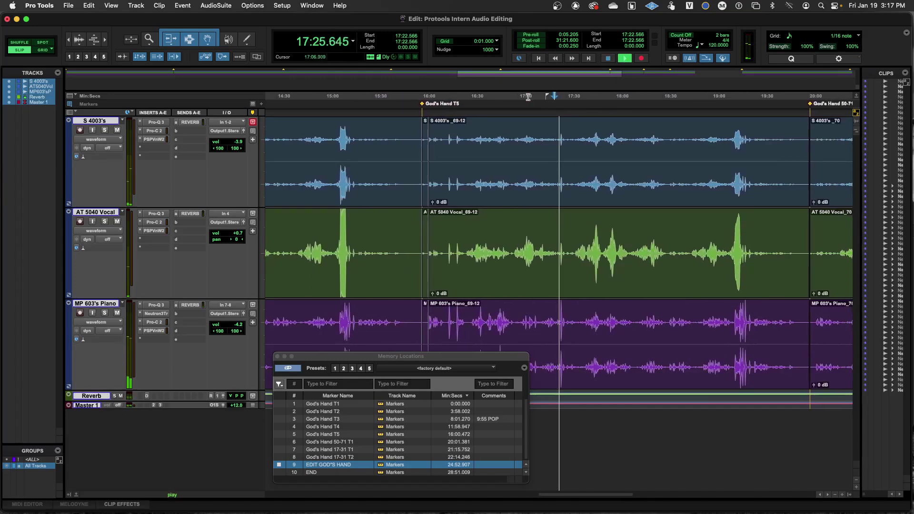
{"action": "key", "text": "space"}
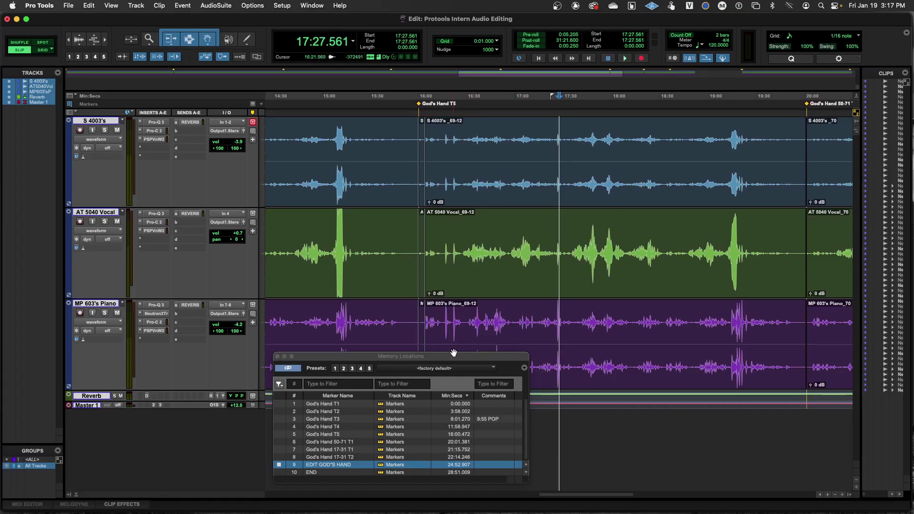
- Move the Memory Locations window aside, then recall the EDIT GOD"S HAND marker followed by the God's Hand T5 marker
{"action": "left_click_drag", "start_coordinate": [455, 359], "coordinate": [322, 350]}
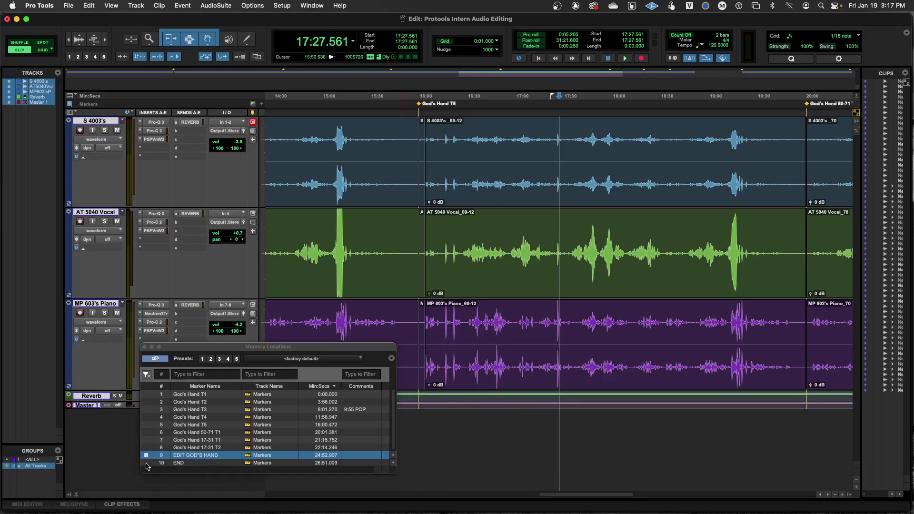
{"action": "scroll", "coordinate": [167, 455], "scroll_direction": "down", "scroll_amount": 1}
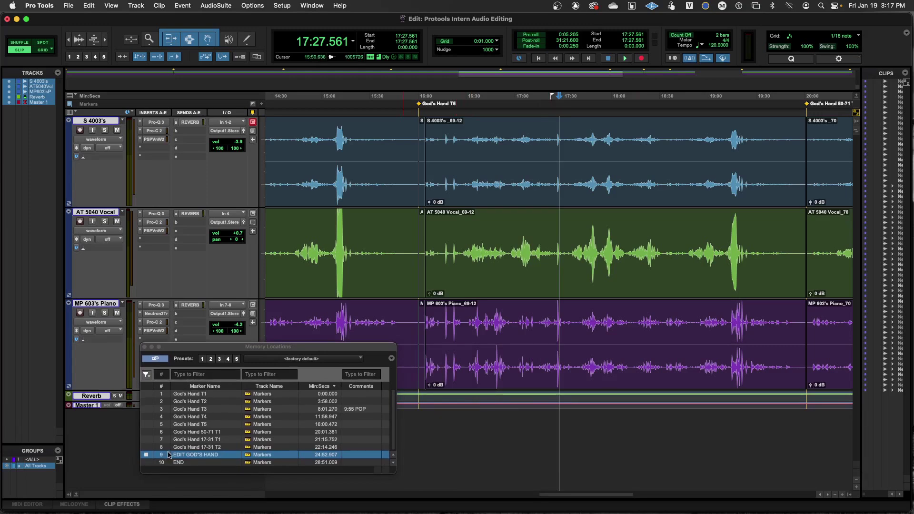
{"action": "left_click", "coordinate": [143, 456]}
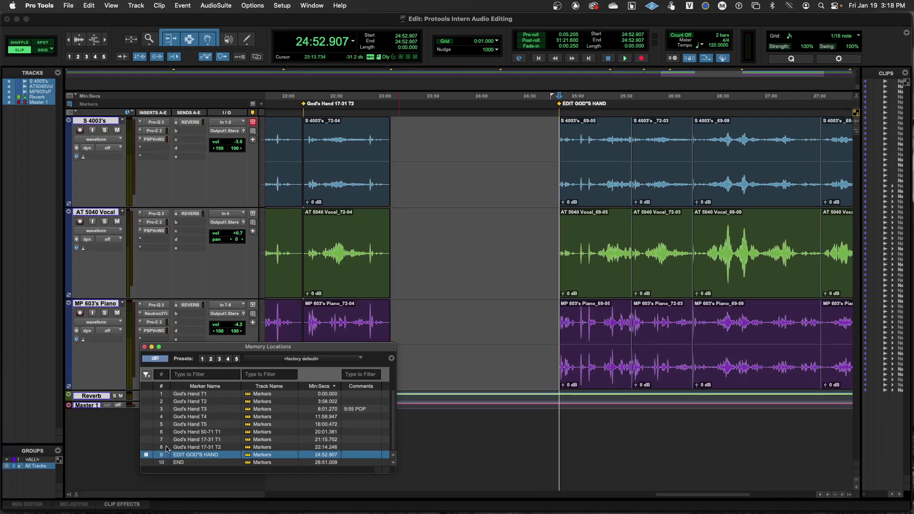
{"action": "left_click", "coordinate": [152, 426]}
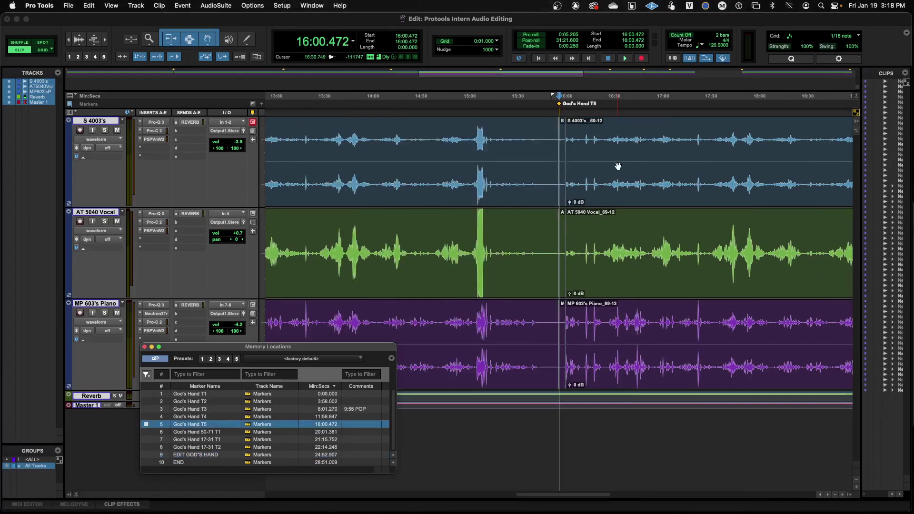
- Audition the God's Hand T5 take from 16:43.843 to find the end of its opening section
{"action": "left_click", "coordinate": [629, 97]}
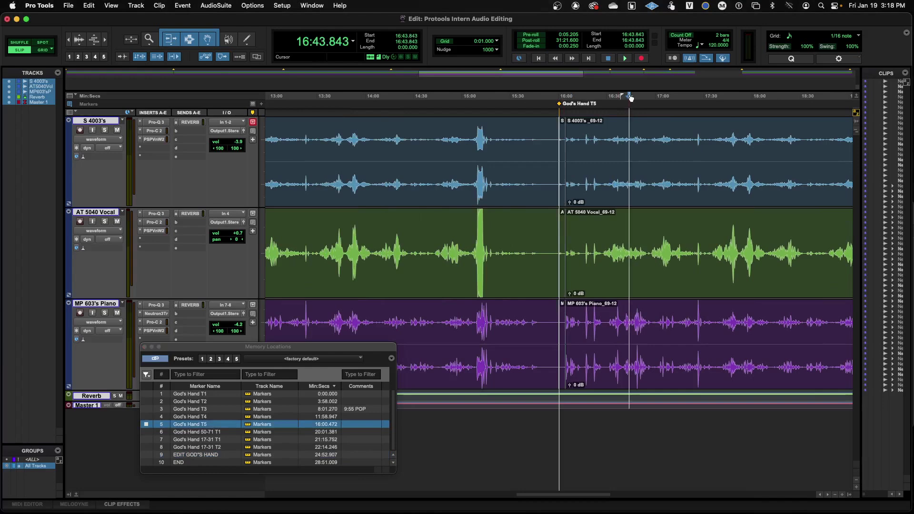
{"action": "key", "text": "space"}
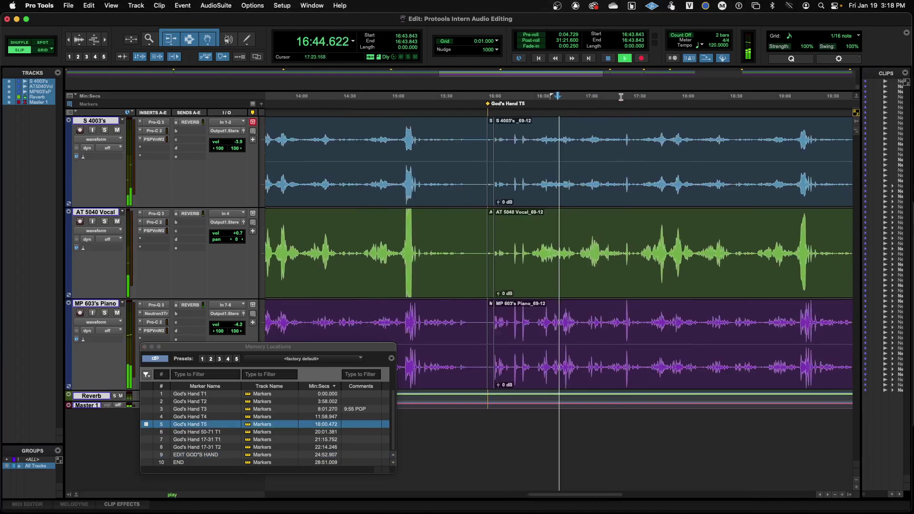
{"action": "key", "text": "t"}
{"action": "key", "text": "t"}
{"action": "key", "text": "t"}
{"action": "key", "text": "t"}
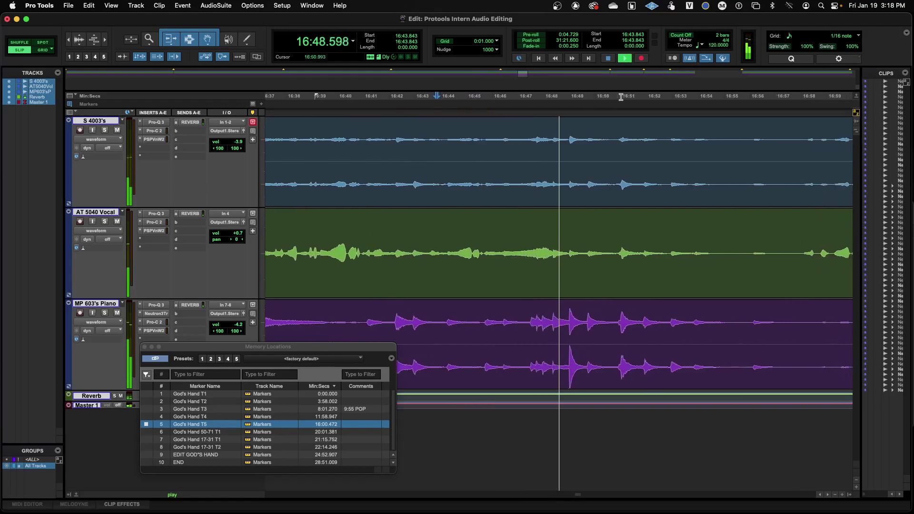
{"action": "key", "text": "space"}
- Move the Memory Locations window clear of the waveforms and separate the clips on all three audio tracks at 16:48.999, near the piano note's onset
{"action": "key", "text": "t"}
{"action": "key", "text": "t"}
{"action": "key", "text": "t"}
{"action": "key", "text": "t"}
{"action": "key", "text": "t"}
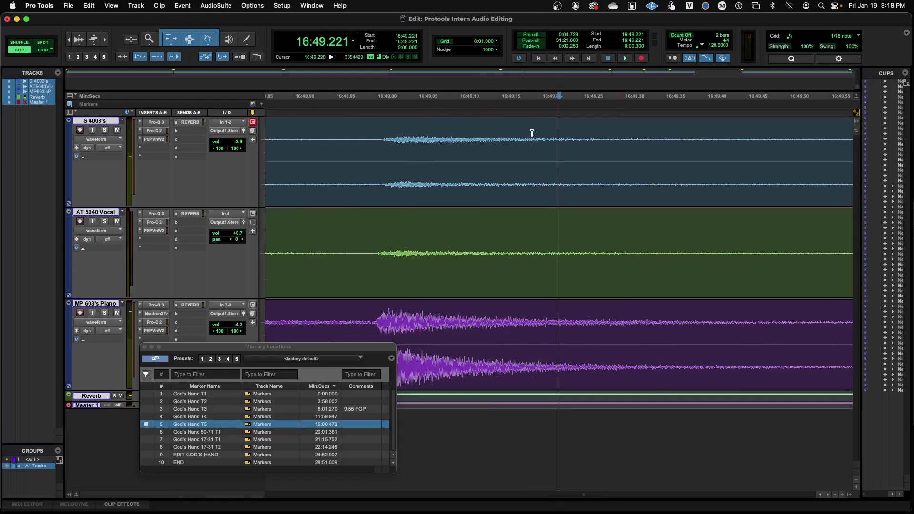
{"action": "left_click_drag", "start_coordinate": [349, 347], "coordinate": [278, 343]}
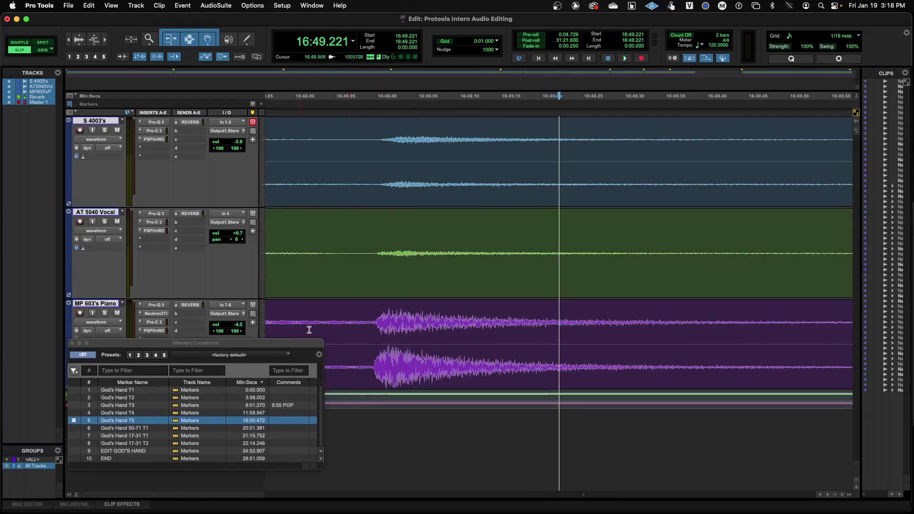
{"action": "left_click", "coordinate": [376, 242]}
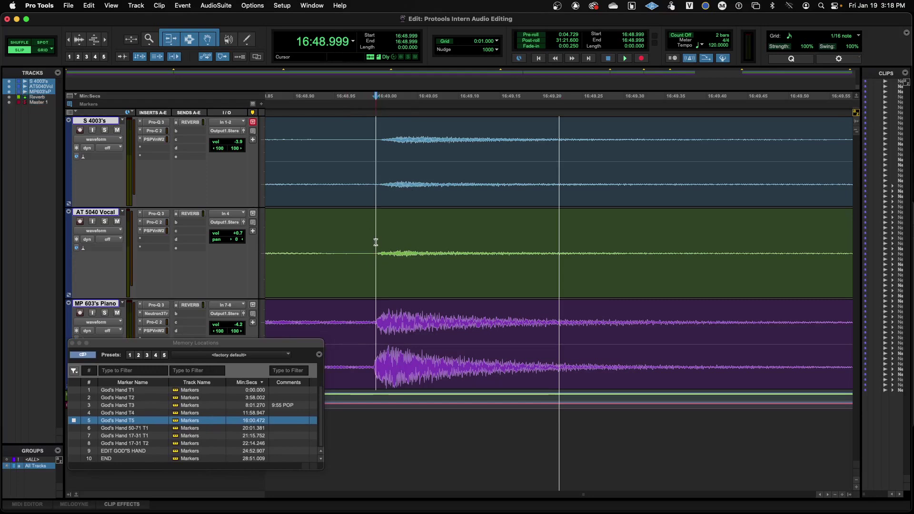
{"action": "left_click_drag", "start_coordinate": [228, 343], "coordinate": [252, 228]}
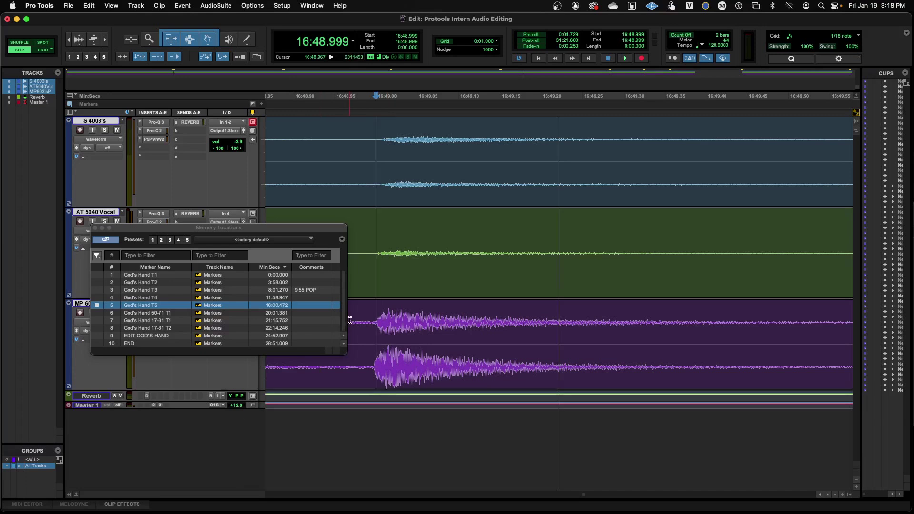
{"action": "key", "text": "super+e"}
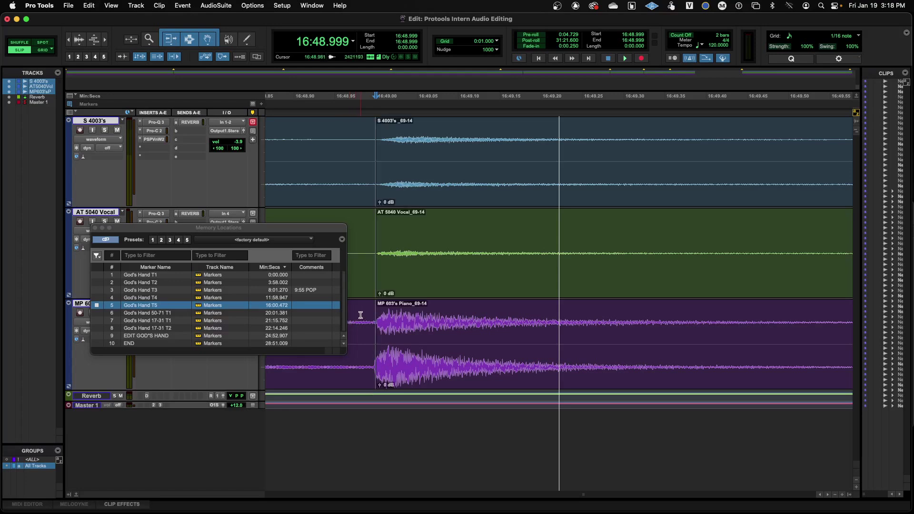
- Undo the last separation and separate the three tracks' clips at 16:48.997, exactly where the piano note begins
{"action": "key", "text": "super+]"}
{"action": "key", "text": "super+]"}
{"action": "key", "text": "super+]"}
{"action": "key", "text": "super+]"}
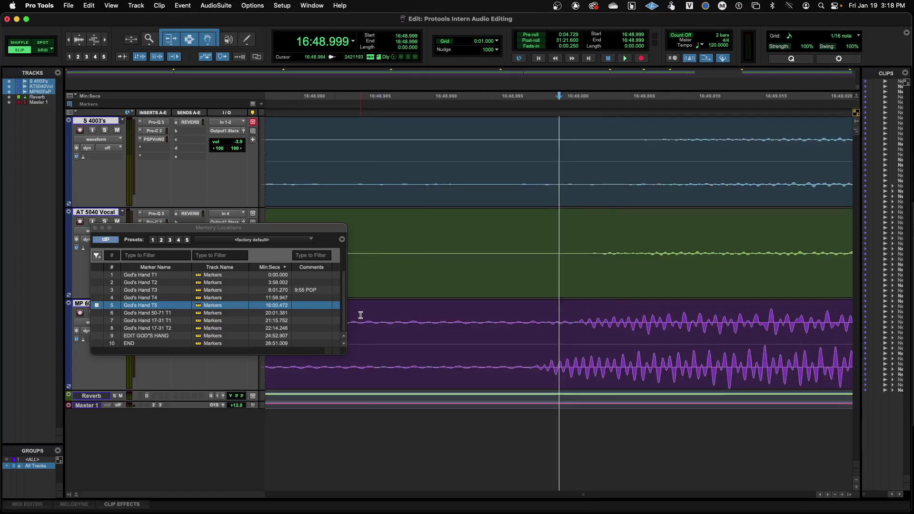
{"action": "left_click", "coordinate": [533, 341]}
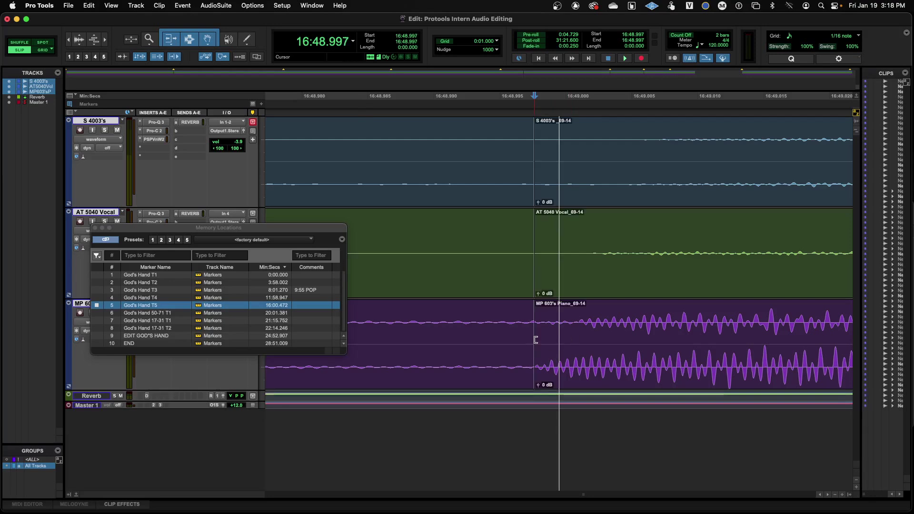
- Select and copy take 5's opening section from 16:04.455 to 16:48.997 on the S 4003's, AT 5040 Vocal and MP 603's Piano tracks
{"action": "key", "text": "r"}
{"action": "key", "text": "r"}
{"action": "key", "text": "r"}
{"action": "key", "text": "r"}
{"action": "key", "text": "r"}
{"action": "key", "text": "r"}
{"action": "key", "text": "r"}
{"action": "key", "text": "r"}
{"action": "key", "text": "r"}
{"action": "key", "text": "r"}
{"action": "key", "text": "r"}
{"action": "key", "text": "r"}
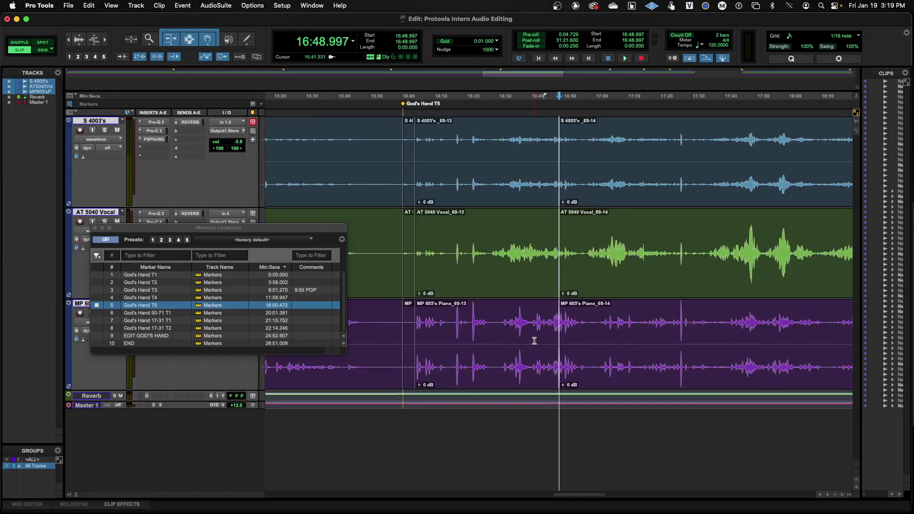
{"action": "left_click", "coordinate": [511, 368]}
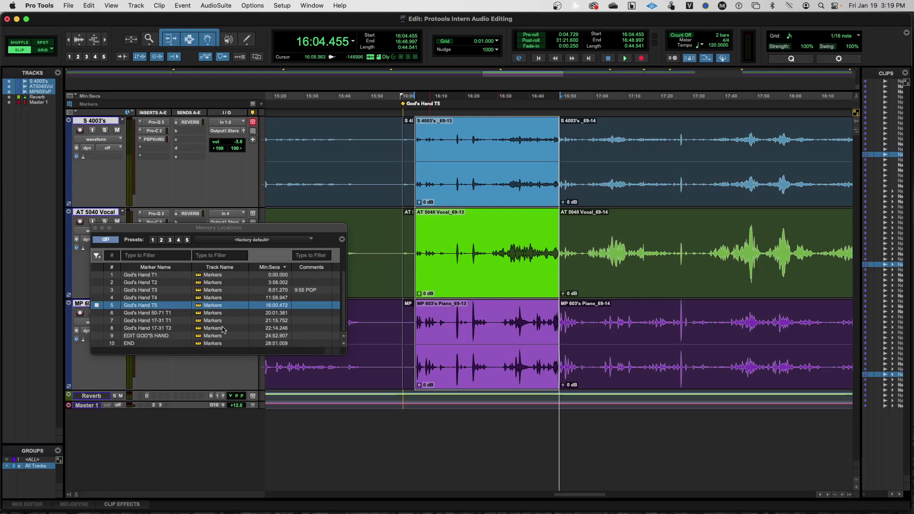
- Recall the END marker and create a marker named Your Edit at 29:16.431 in the empty area after it
{"action": "left_click", "coordinate": [100, 345]}
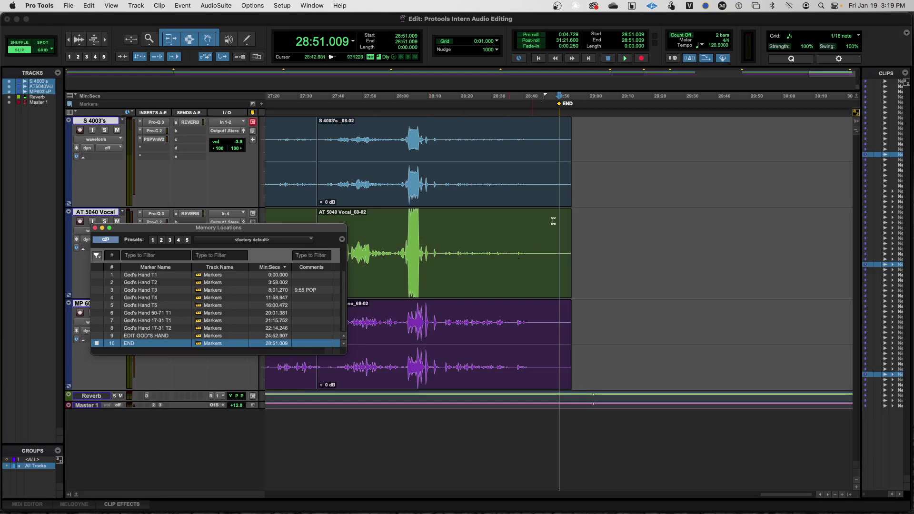
{"action": "left_click", "coordinate": [640, 101]}
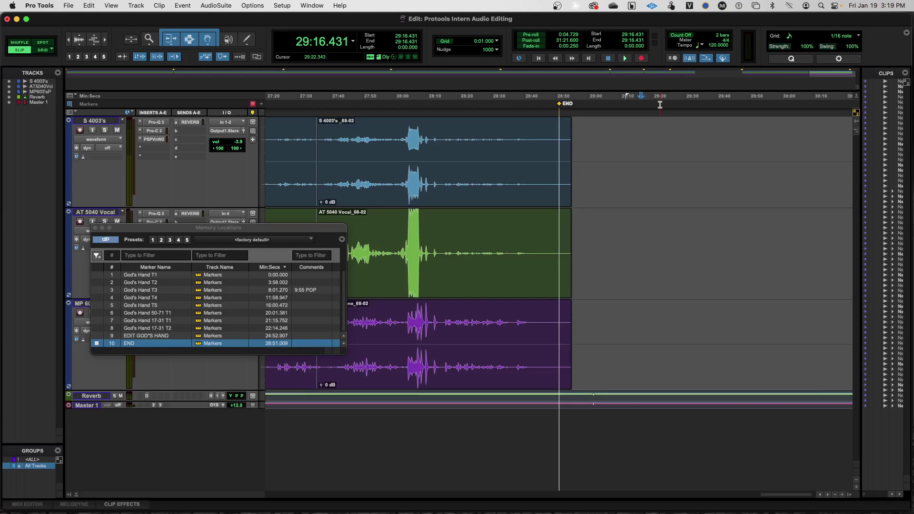
{"action": "key", "text": "KP_Enter"}
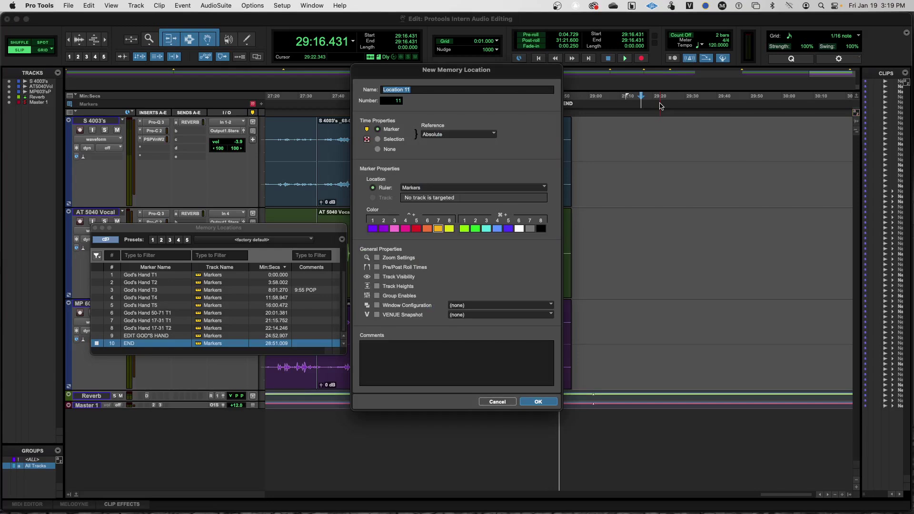
{"action": "type", "text": "Your Edit"}
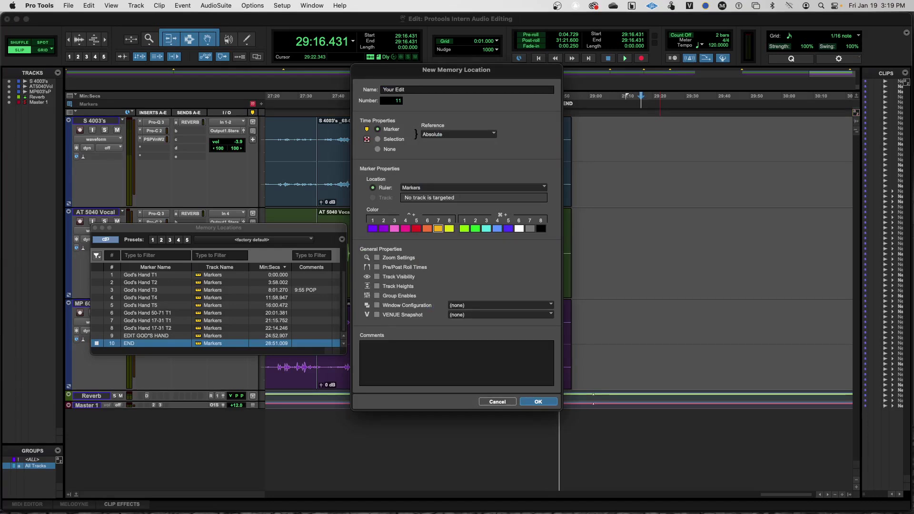
{"action": "key", "text": "Return"}
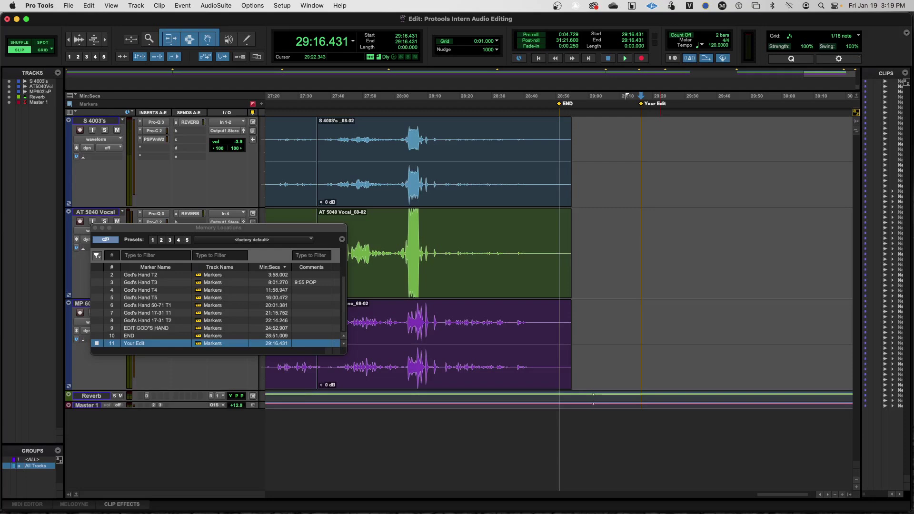
{"action": "key", "text": "super+z"}
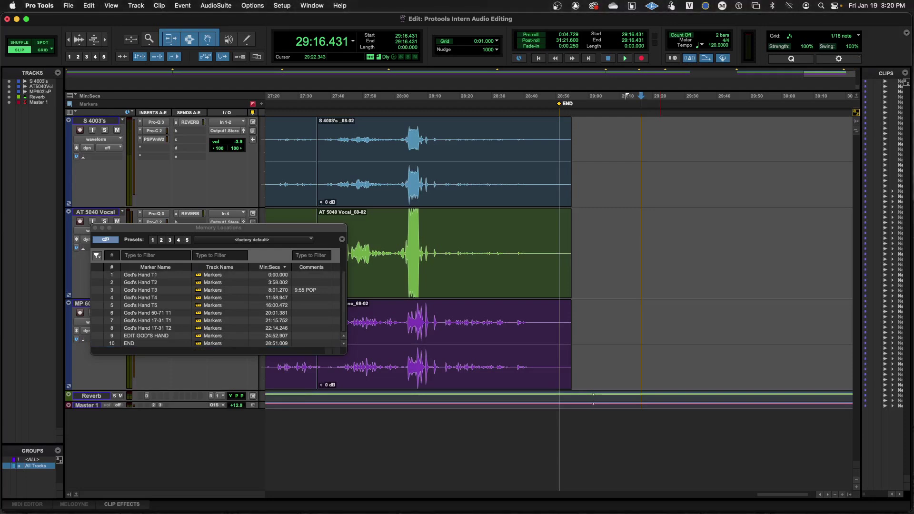
{"action": "key", "text": "super+shift+z"}
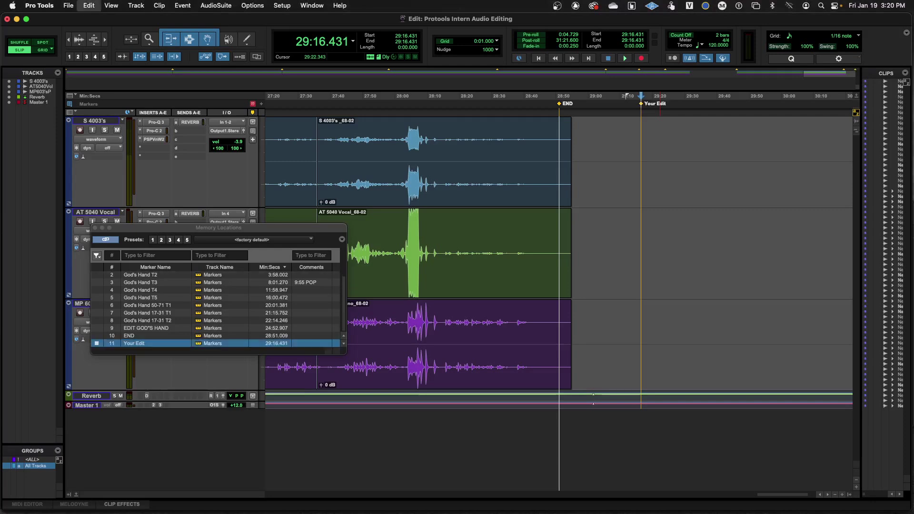
- Paste the copied take 5 section onto the three audio tracks at the Your Edit marker and move the Memory Locations window lower
{"action": "left_click", "coordinate": [640, 143]}
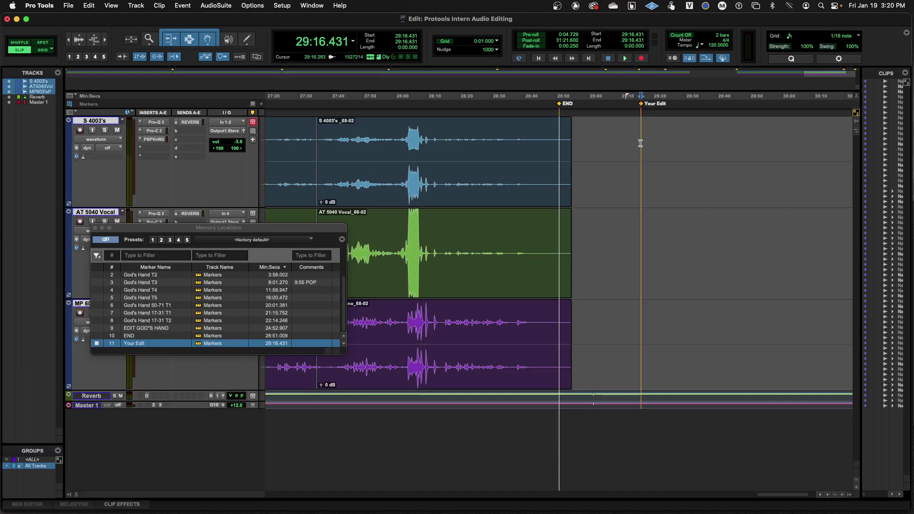
{"action": "key", "text": "super+v"}
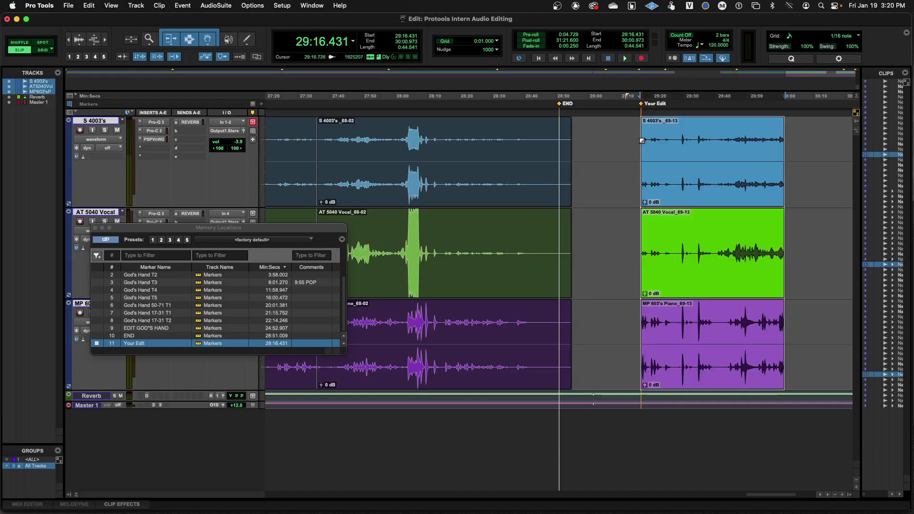
{"action": "left_click_drag", "start_coordinate": [267, 230], "coordinate": [296, 313]}
- Examine the pasted section in the timeline against the opening clips of the EDIT GOD"S HAND section
{"action": "key", "text": "r"}
{"action": "key", "text": "r"}
{"action": "key", "text": "r"}
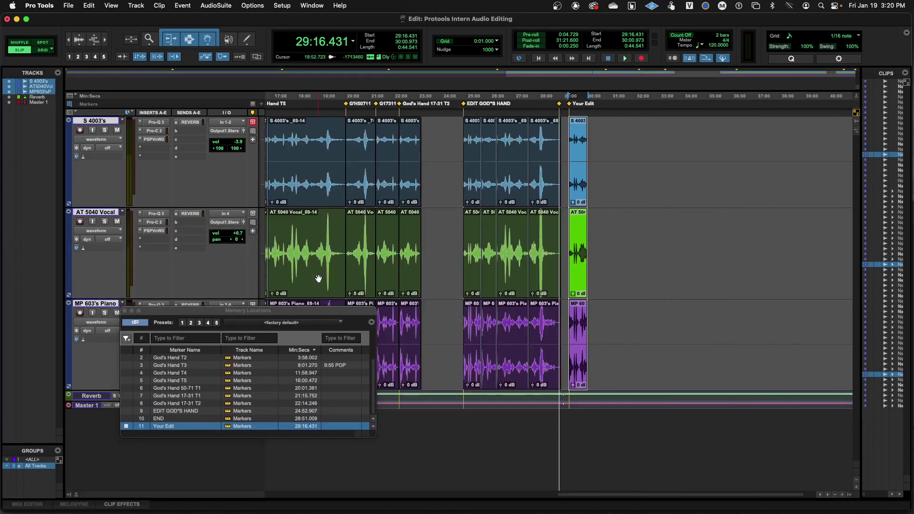
{"action": "key", "text": "t"}
{"action": "key", "text": "t"}
{"action": "key", "text": "t"}
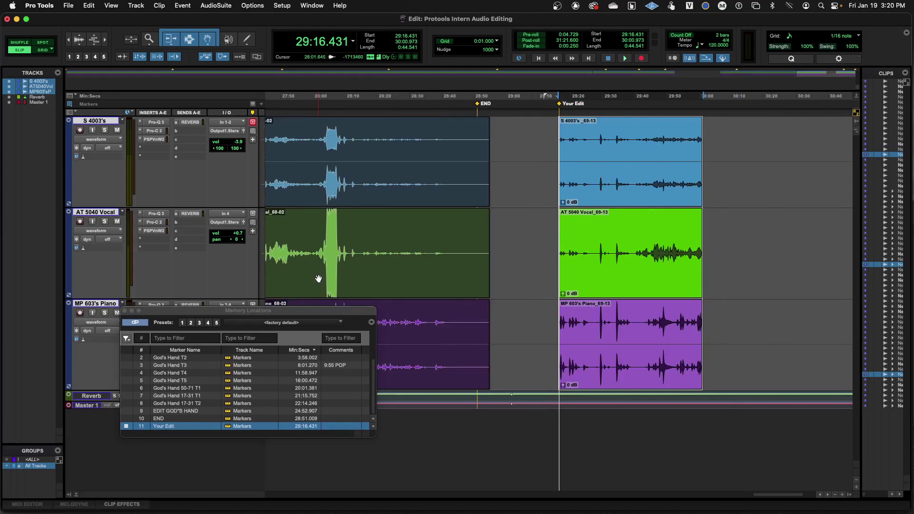
{"action": "scroll", "coordinate": [423, 259], "scroll_direction": "left", "scroll_amount": 10}
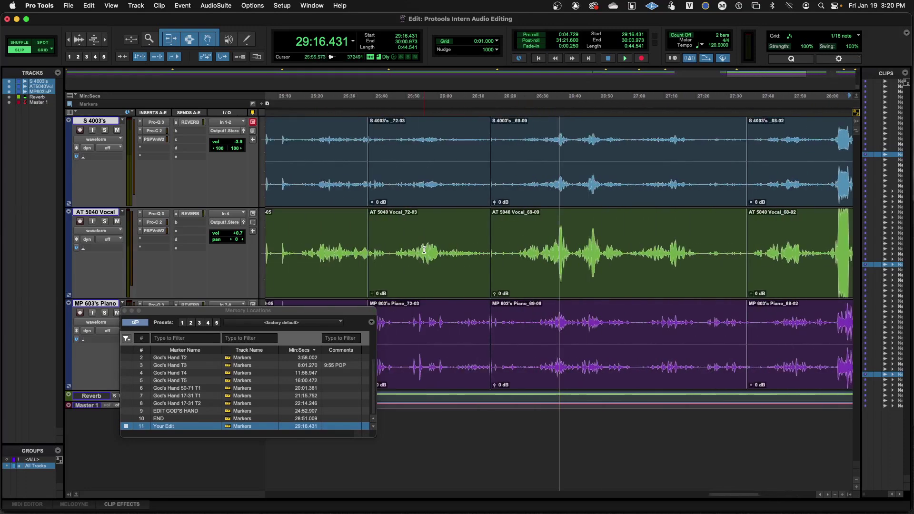
{"action": "scroll", "coordinate": [424, 250], "scroll_direction": "left", "scroll_amount": 3}
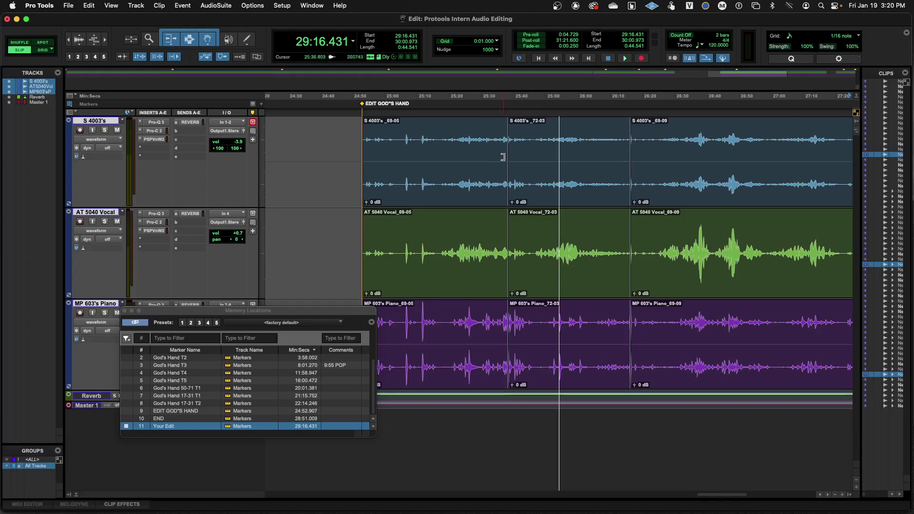
{"action": "key", "text": "r"}
{"action": "key", "text": "r"}
{"action": "key", "text": "r"}
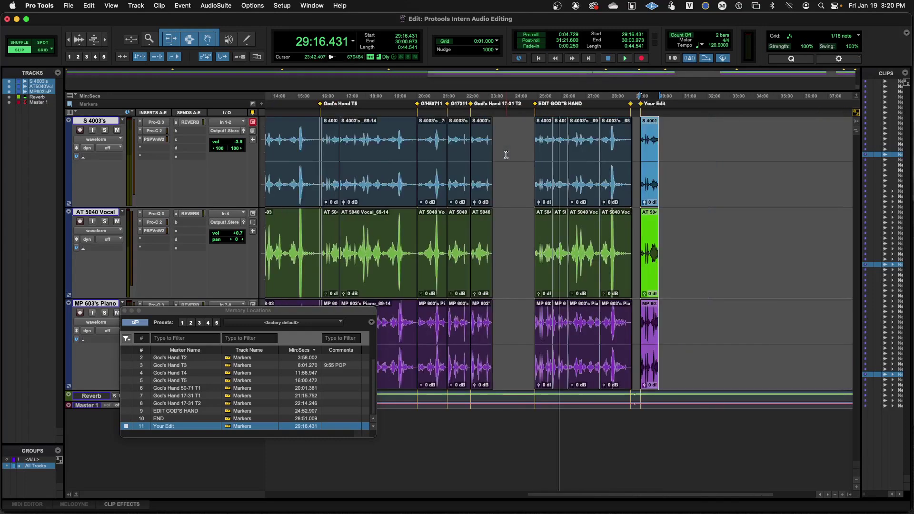
- Place the cursor at 21:35.892 and examine the God's Hand 17-31 T1 and T2 takes
{"action": "key", "text": "n"}
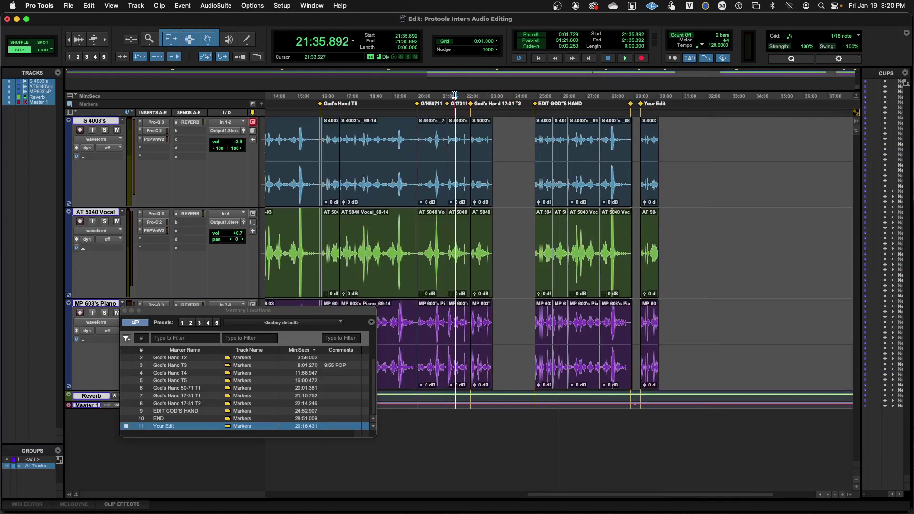
{"action": "key", "text": "t"}
{"action": "key", "text": "t"}
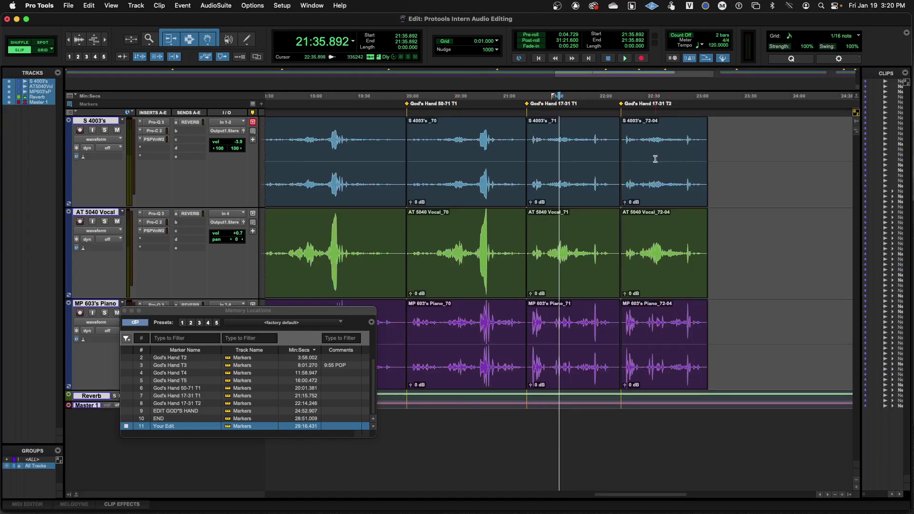
{"action": "key", "text": "r"}
{"action": "key", "text": "r"}
{"action": "key", "text": "r"}
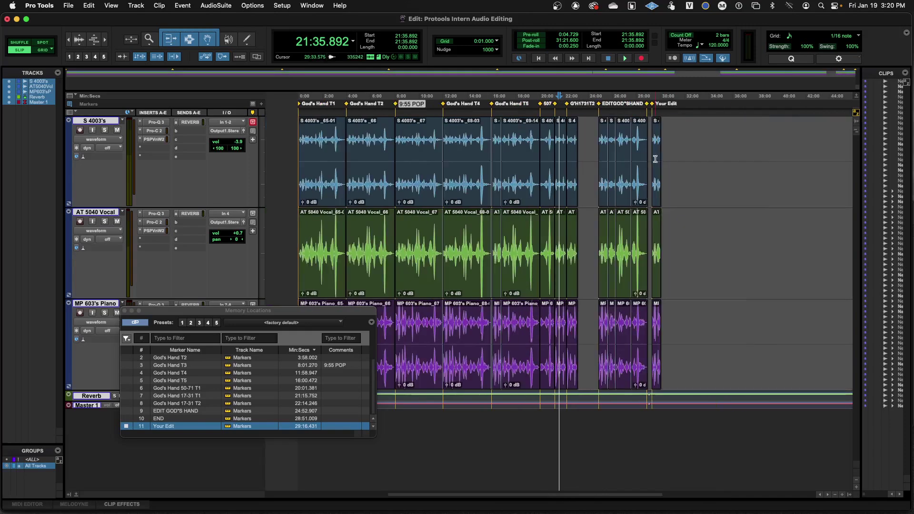
- Audition the EDIT GOD"S HAND section from 26:12.866 across the join between its second and third clips
{"action": "left_click", "coordinate": [611, 97]}
{"action": "key", "text": "t"}
{"action": "key", "text": "t"}
{"action": "key", "text": "t"}
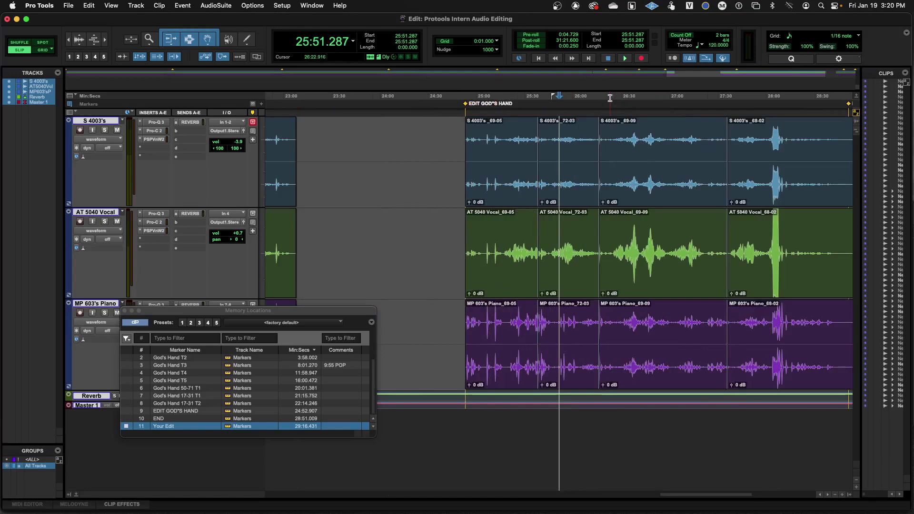
{"action": "key", "text": "t"}
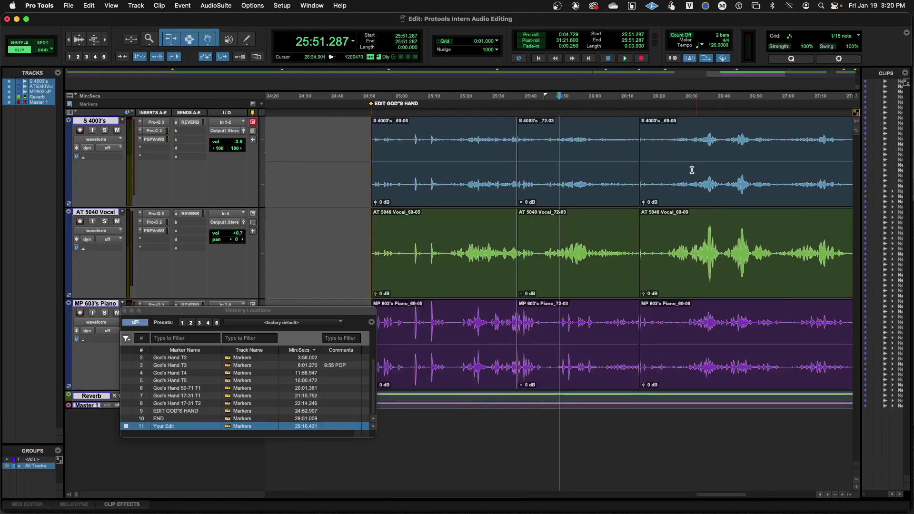
{"action": "left_click", "coordinate": [628, 98]}
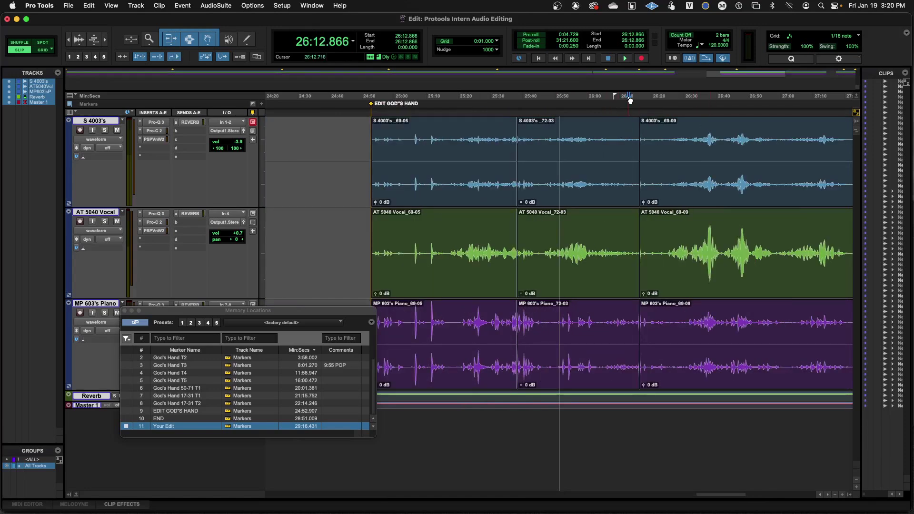
{"action": "key", "text": "space"}
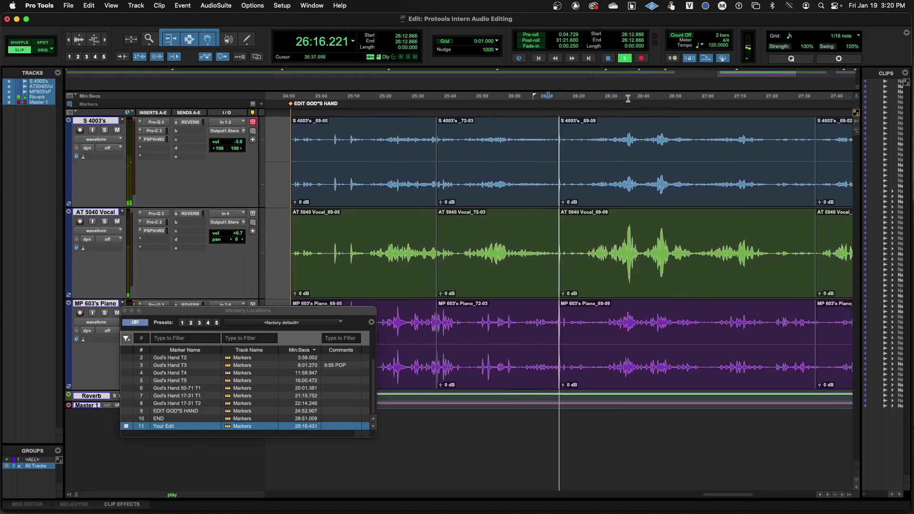
{"action": "key", "text": "space"}
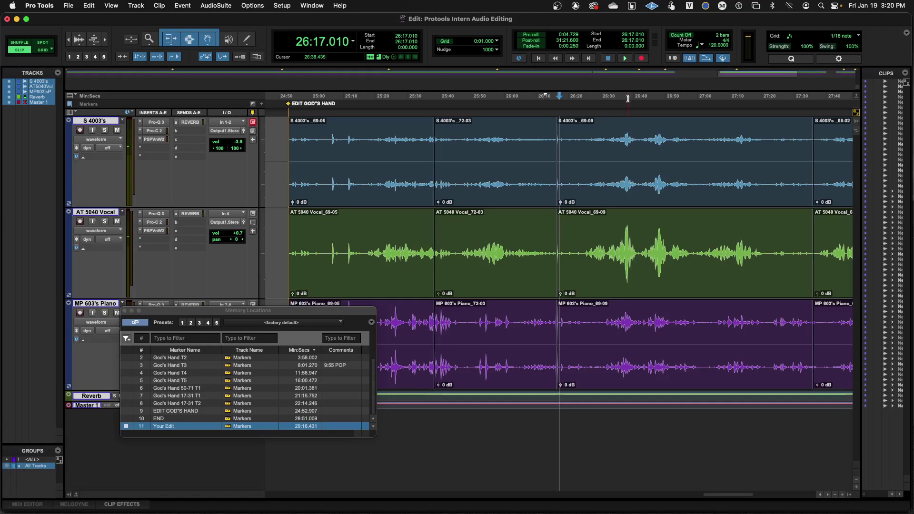
{"action": "key", "text": "super+bracketleft"}
{"action": "key", "text": "super+bracketleft"}
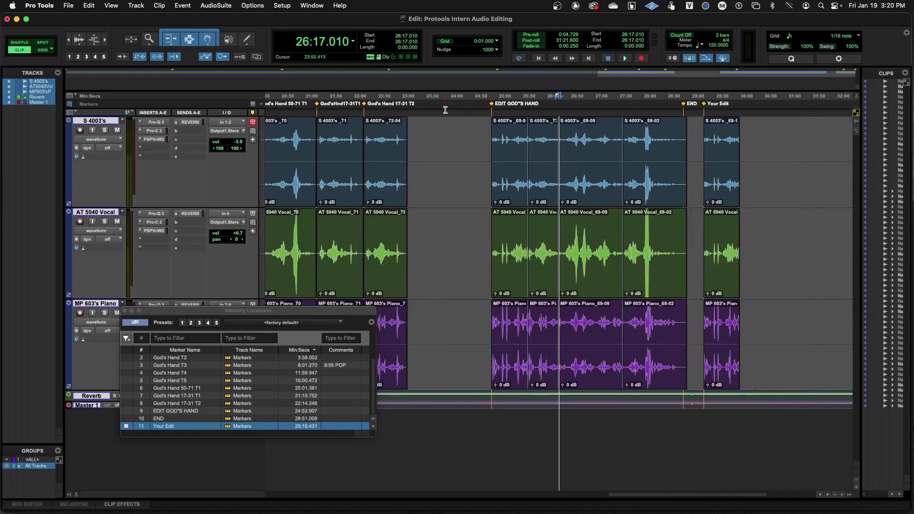
- Audition the opening of the God's Hand 17-31 T2 take from 22:17.091
{"action": "scroll", "coordinate": [499, 109], "scroll_direction": "left", "scroll_amount": 5}
{"action": "left_click", "coordinate": [488, 96]}
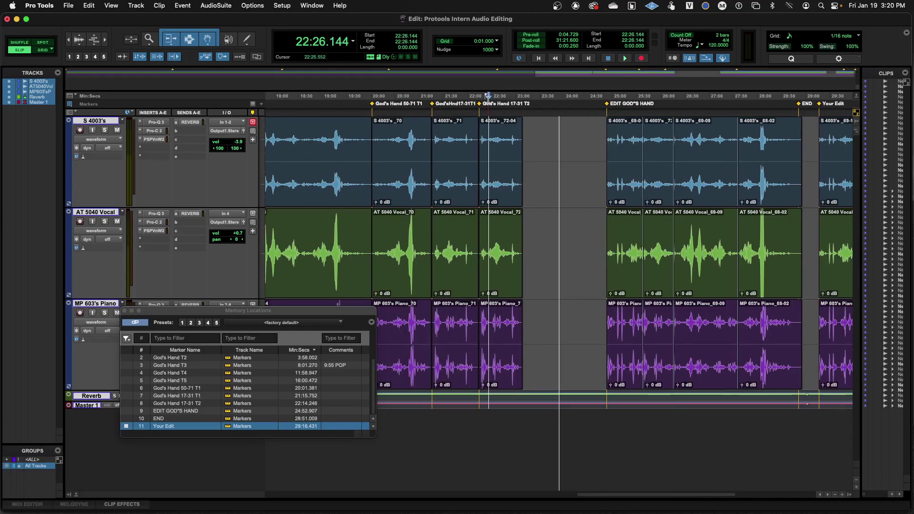
{"action": "key", "text": "super+bracketright"}
{"action": "key", "text": "super+bracketright"}
{"action": "key", "text": "super+bracketright"}
{"action": "key", "text": "super+bracketright"}
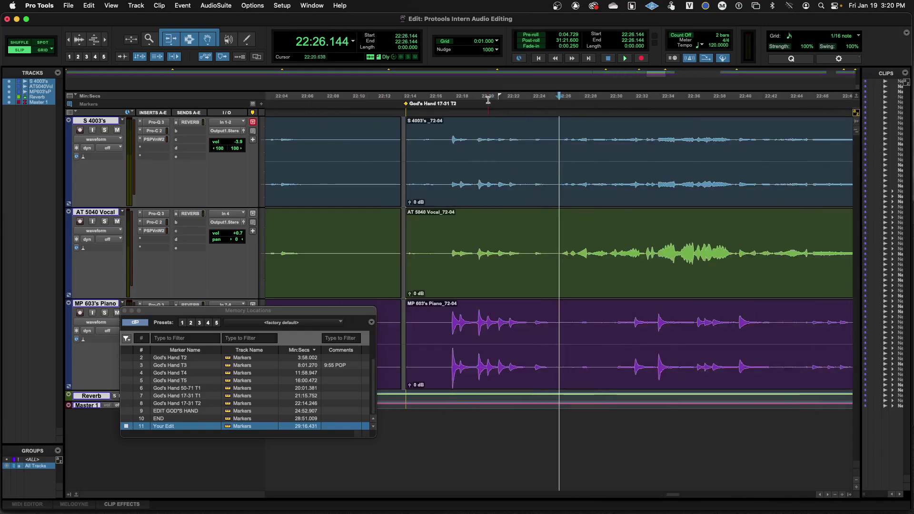
{"action": "left_click", "coordinate": [442, 97]}
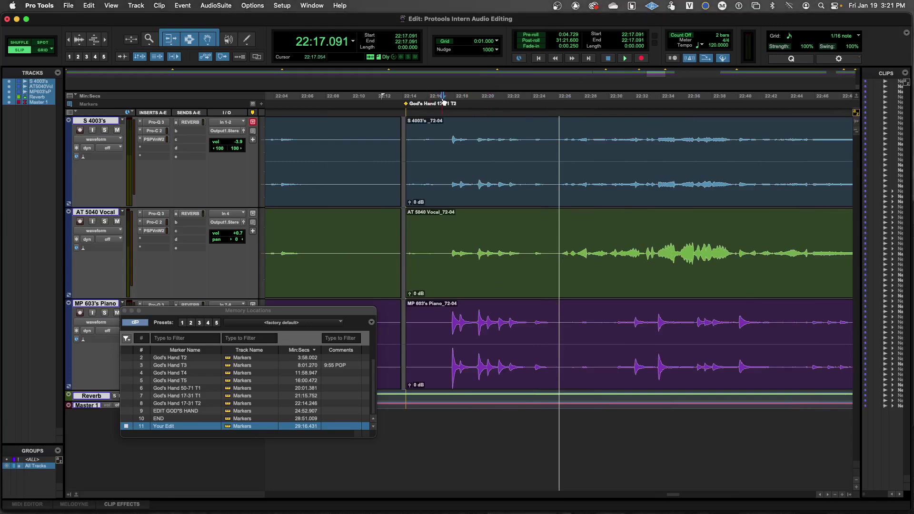
{"action": "key", "text": "space"}
{"action": "key", "text": "space"}
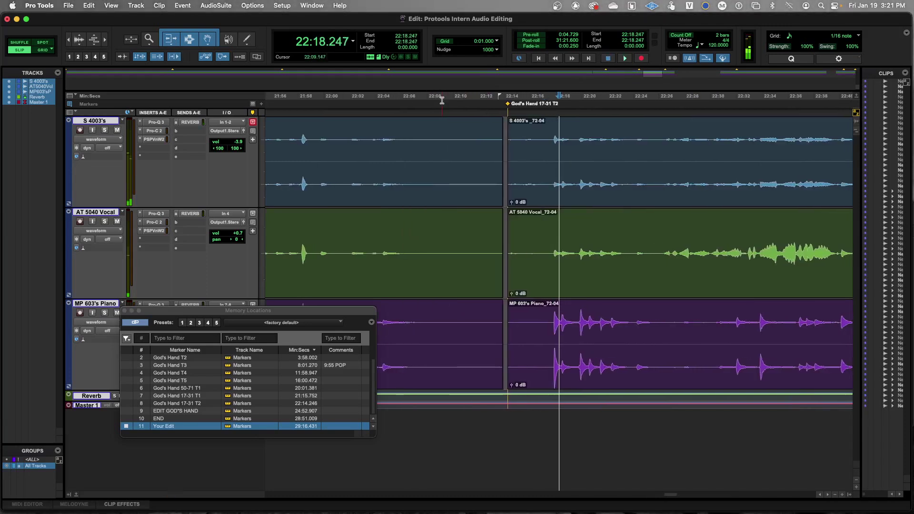
- Separate the clips on the three audio tracks at the first piano note of the God's Hand 17-31 T2 take, 22:17.865
{"action": "key", "text": "super+bracketright"}
{"action": "key", "text": "super+bracketright"}
{"action": "key", "text": "super+bracketright"}
{"action": "key", "text": "super+bracketright"}
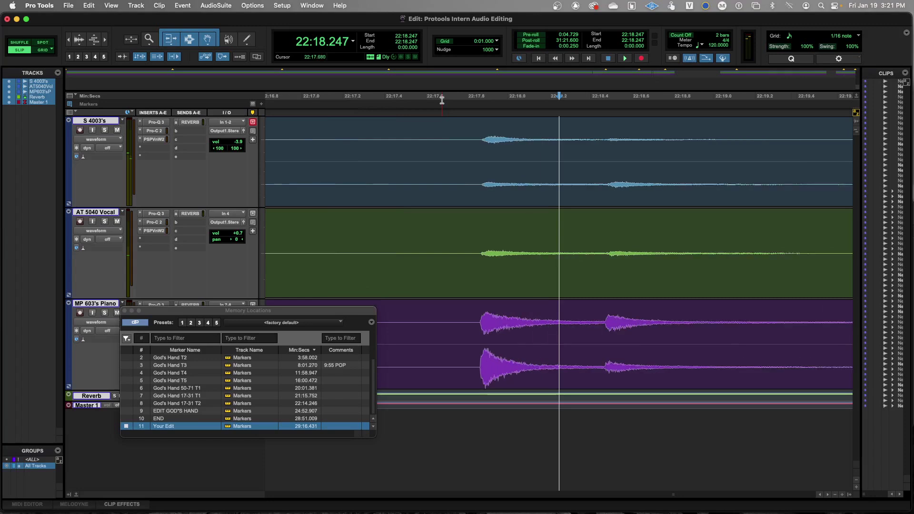
{"action": "left_click", "coordinate": [481, 323]}
{"action": "key", "text": "super+e"}
- Audition the end of the God's Hand 17-31 T2 take from 22:55.260 and separate the clips at the loud note's onset, 22:55.777
{"action": "key", "text": "super+bracketleft"}
{"action": "key", "text": "super+bracketleft"}
{"action": "key", "text": "super+bracketleft"}
{"action": "key", "text": "super+bracketleft"}
{"action": "key", "text": "super+bracketleft"}
{"action": "key", "text": "super+bracketleft"}
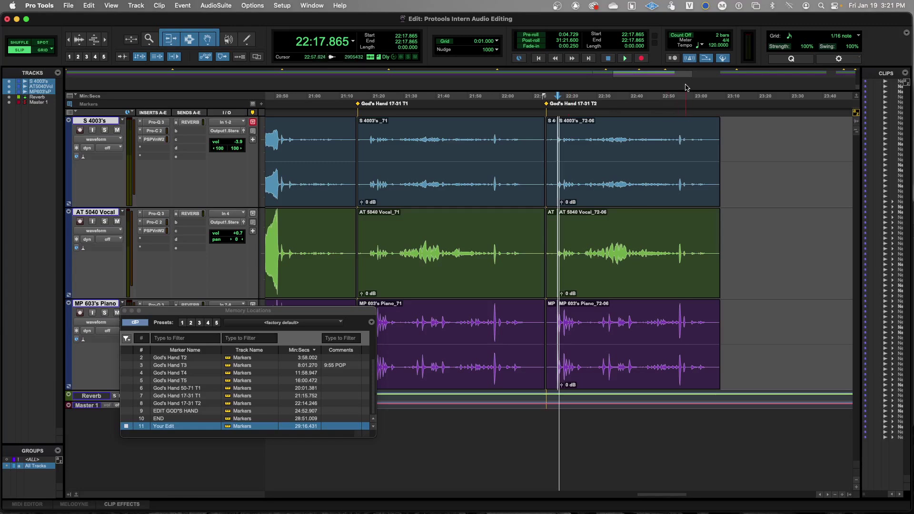
{"action": "left_click", "coordinate": [678, 96]}
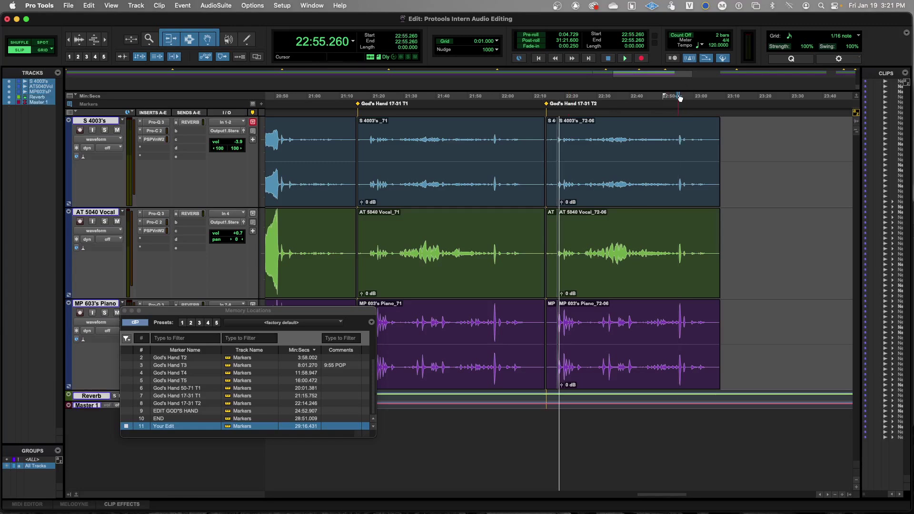
{"action": "key", "text": "t"}
{"action": "key", "text": "t"}
{"action": "key", "text": "t"}
{"action": "key", "text": "t"}
{"action": "key", "text": "t"}
{"action": "key", "text": "space"}
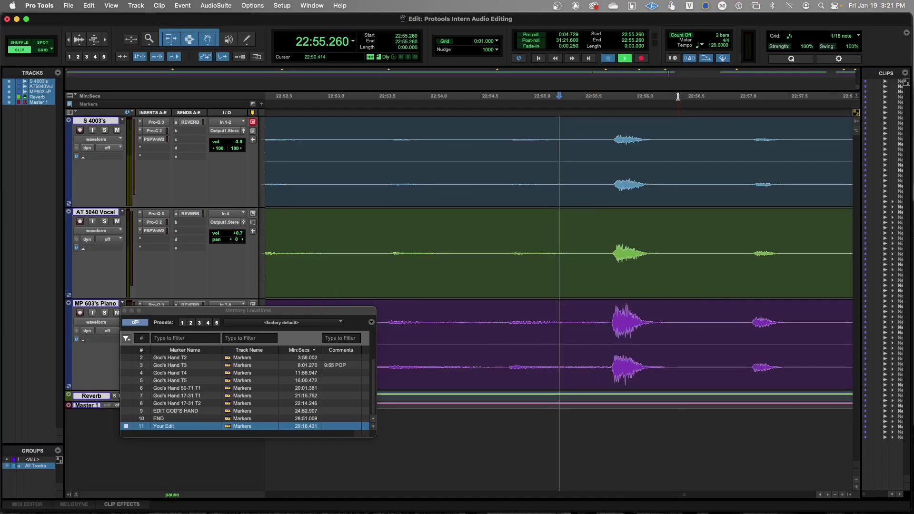
{"action": "key", "text": "space"}
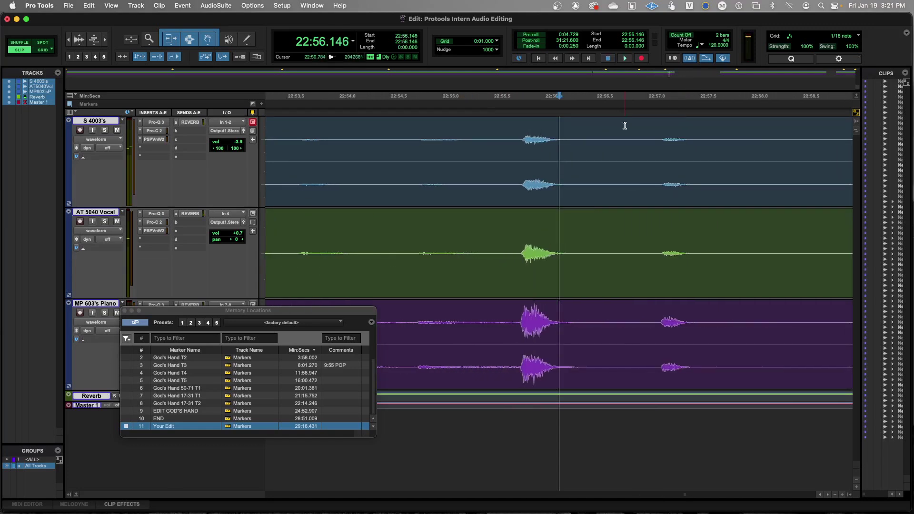
{"action": "left_click", "coordinate": [520, 141]}
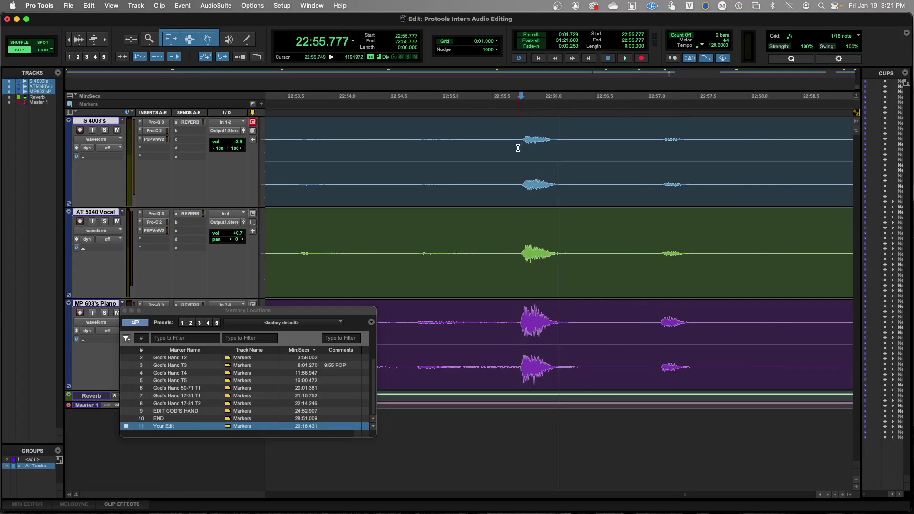
{"action": "key", "text": "super+e"}
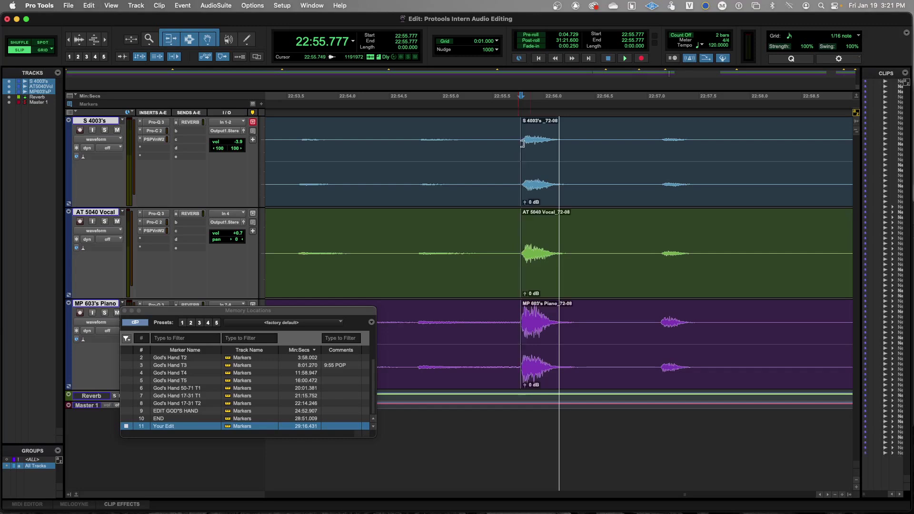
- Select and copy the separated T2 section from 22:17.865 to 22:55.777 across the three audio tracks
{"action": "key", "text": "r"}
{"action": "key", "text": "r"}
{"action": "key", "text": "r"}
{"action": "key", "text": "r"}
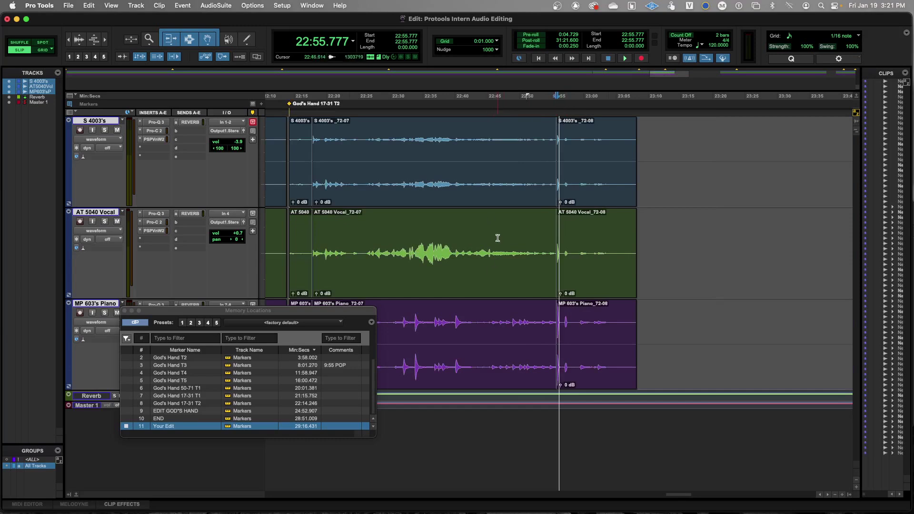
{"action": "left_click", "coordinate": [496, 264]}
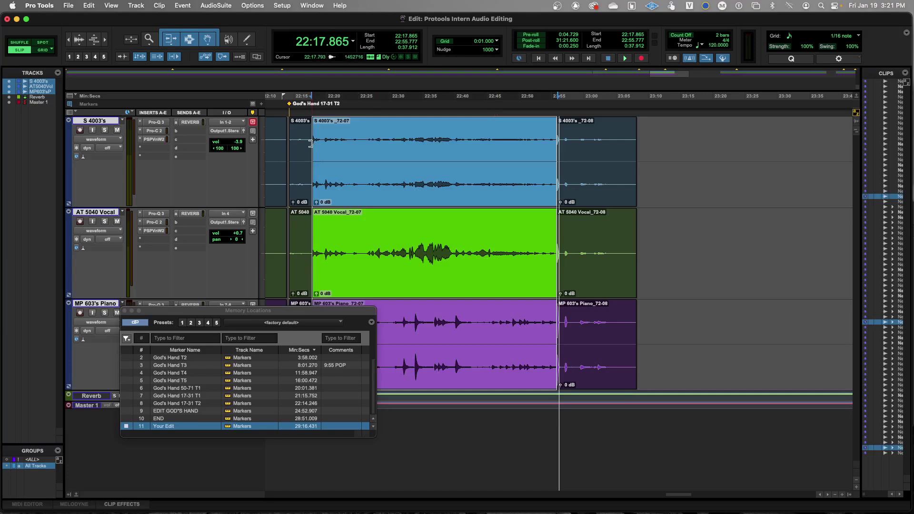
{"action": "left_click", "coordinate": [90, 7]}
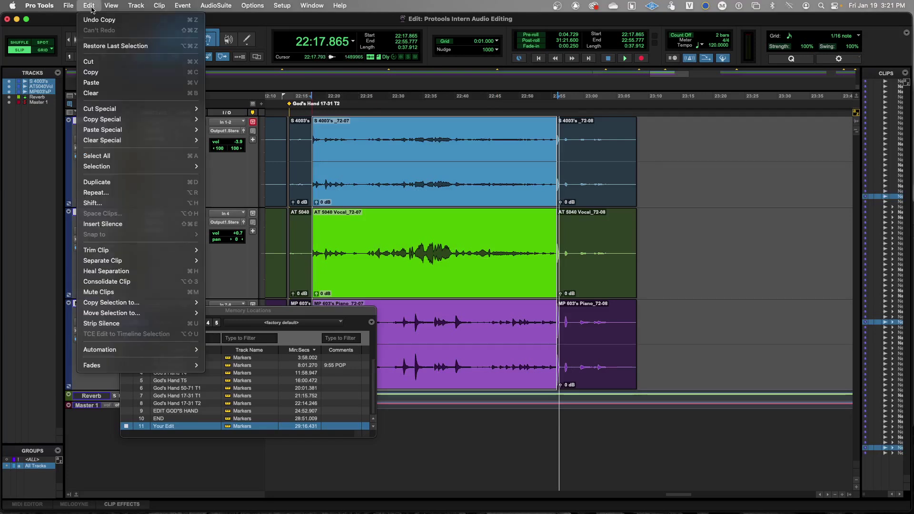
{"action": "left_click", "coordinate": [91, 10]}
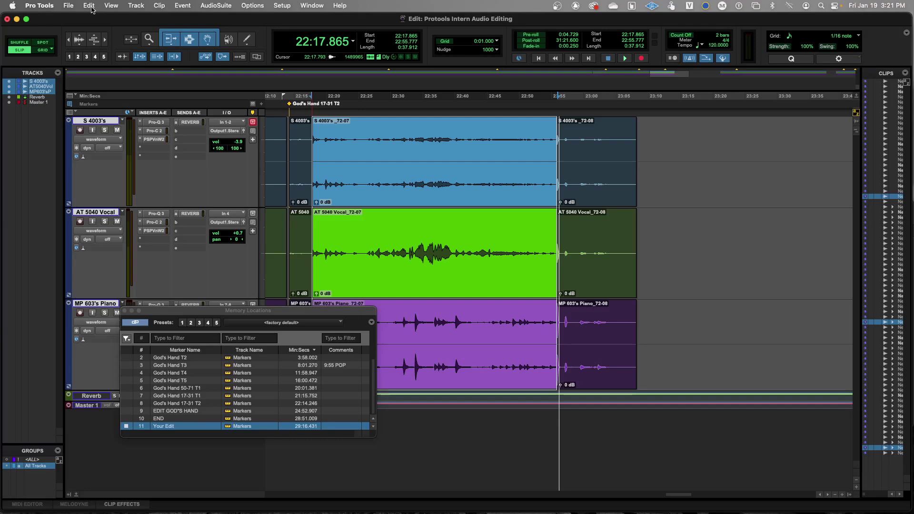
- Recall the Your Edit marker and paste the copied T2 section at the end of its first clips, 30:00.973
{"action": "key", "text": "r"}
{"action": "key", "text": "r"}
{"action": "key", "text": "r"}
{"action": "key", "text": "r"}
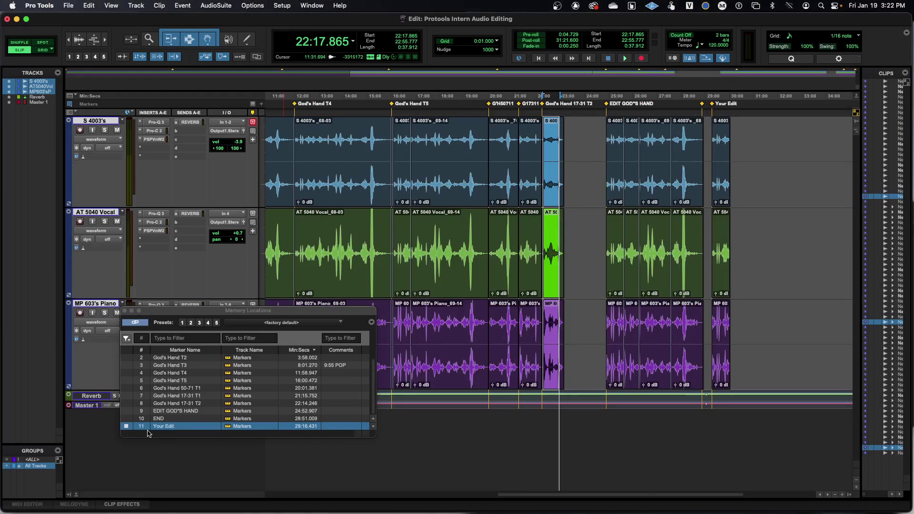
{"action": "left_click", "coordinate": [190, 431]}
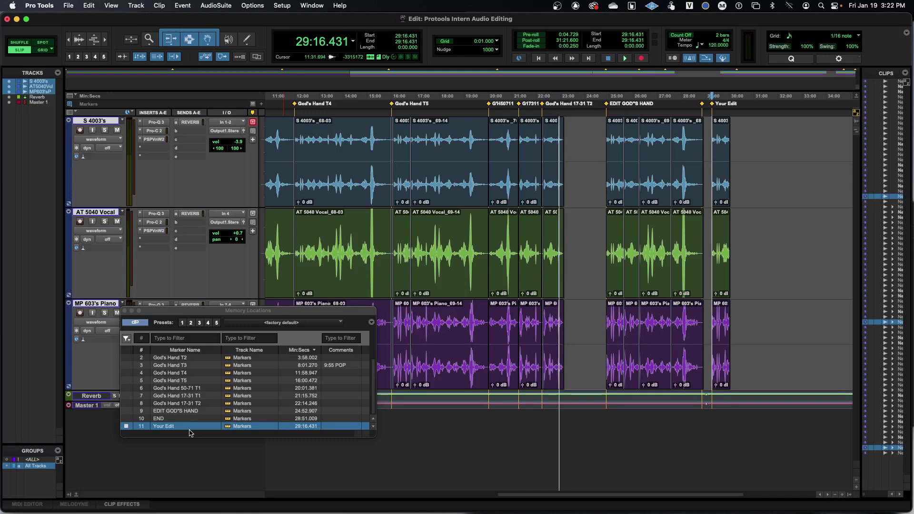
{"action": "key", "text": "t"}
{"action": "key", "text": "t"}
{"action": "key", "text": "t"}
{"action": "key", "text": "t"}
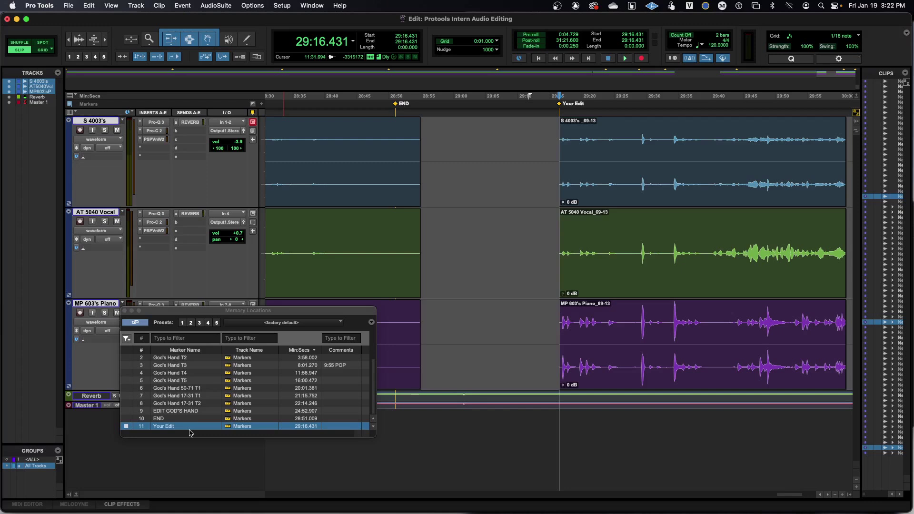
{"action": "key", "text": "Tab"}
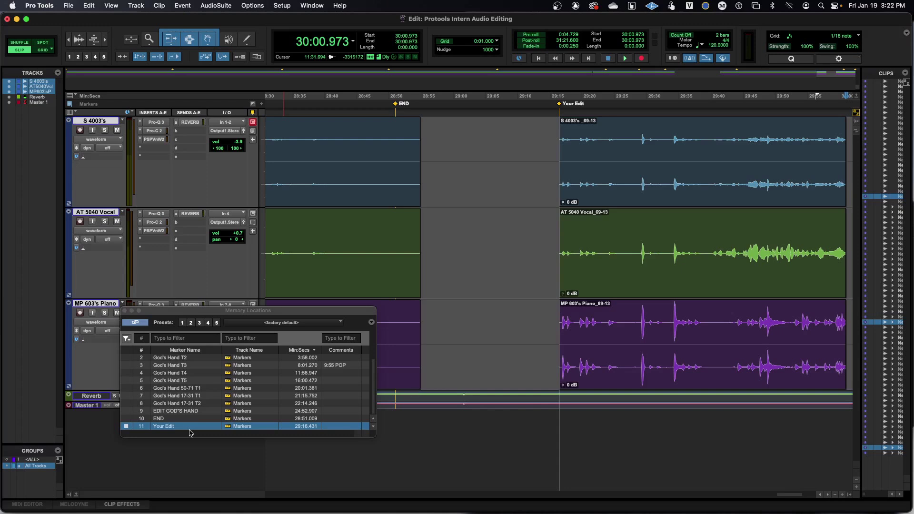
{"action": "key", "text": "super+v"}
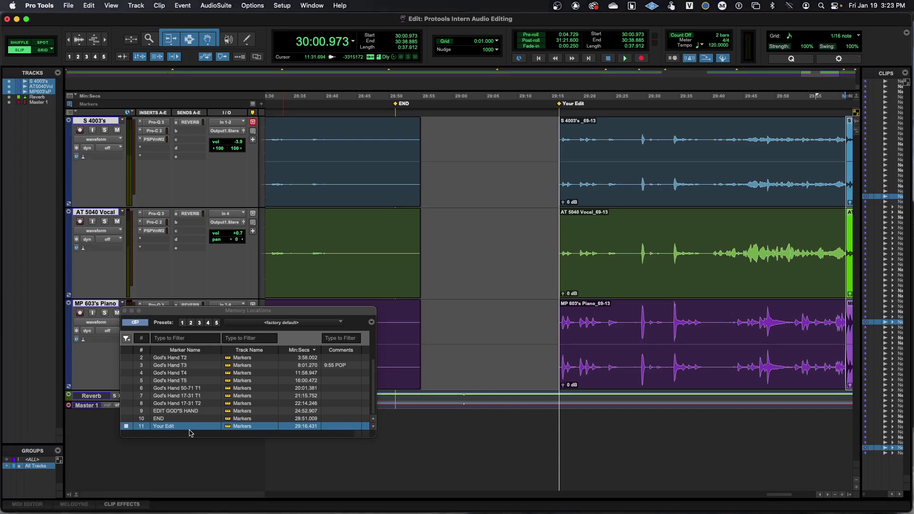
- Trim about 1 ms off the start of the pasted T2 clips and snap them back against the preceding clips
{"action": "key", "text": "t"}
{"action": "key", "text": "t"}
{"action": "key", "text": "t"}
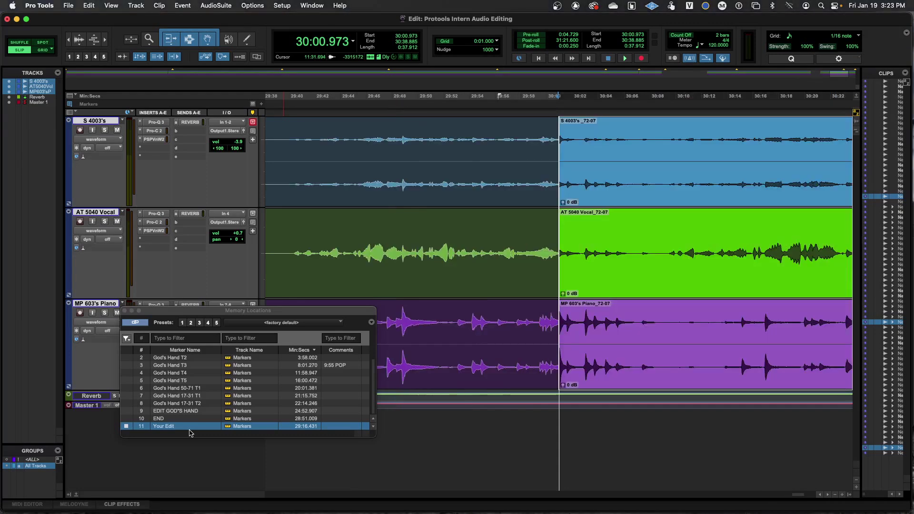
{"action": "key", "text": "t"}
{"action": "key", "text": "t"}
{"action": "key", "text": "t"}
{"action": "key", "text": "t"}
{"action": "key", "text": "t"}
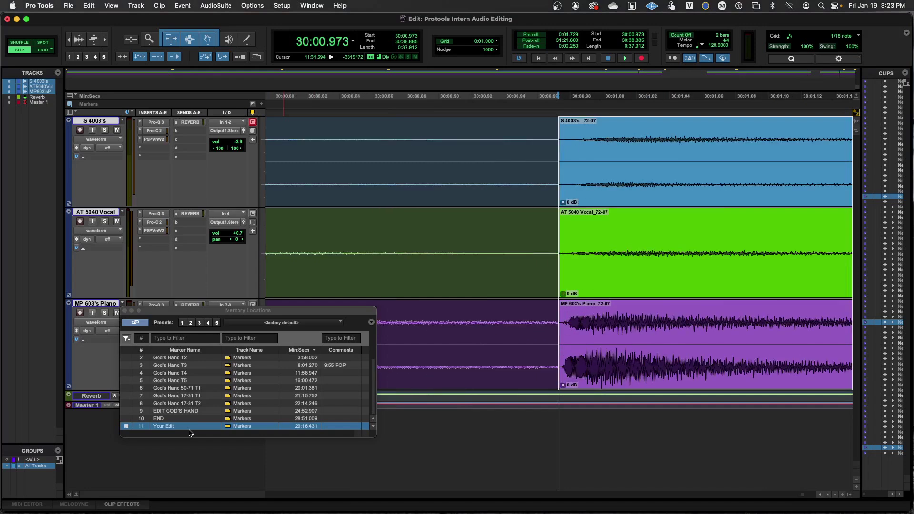
{"action": "key", "text": "t"}
{"action": "key", "text": "t"}
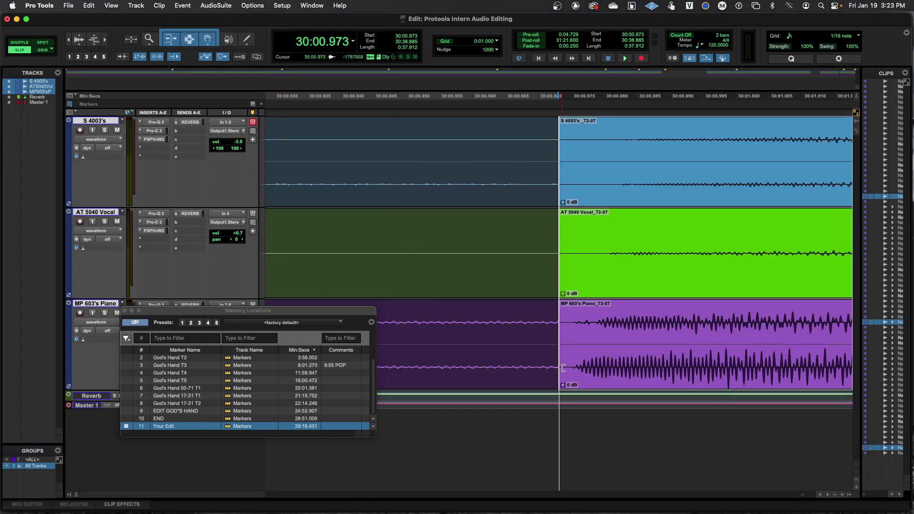
{"action": "left_click_drag", "start_coordinate": [563, 365], "coordinate": [607, 379]}
{"action": "right_click", "coordinate": [610, 362]}
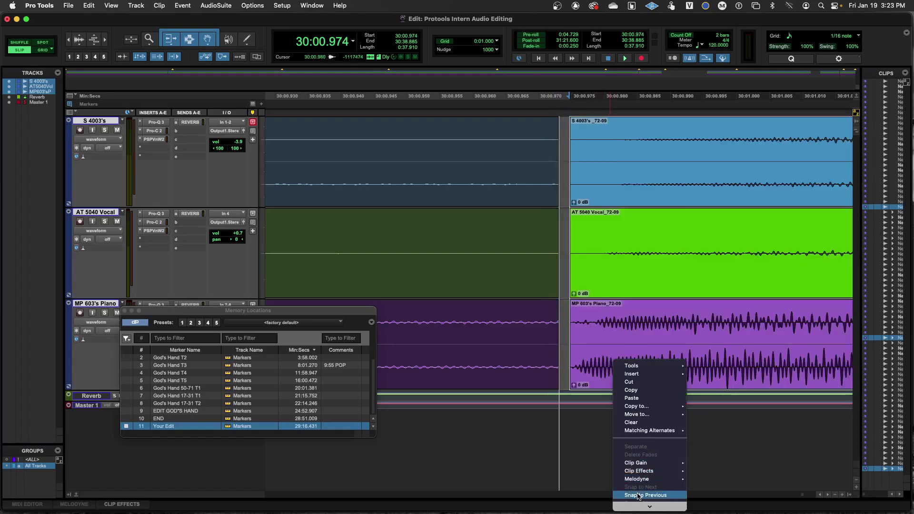
{"action": "left_click", "coordinate": [638, 494]}
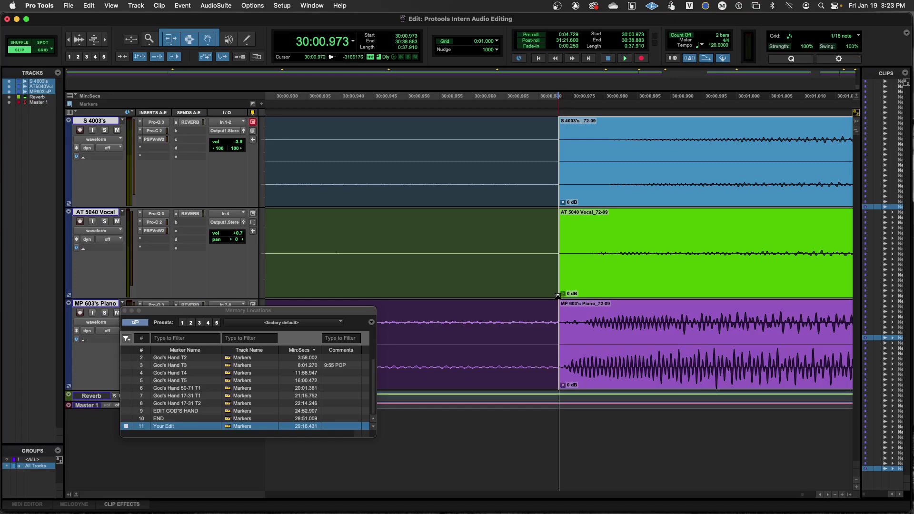
- Crossfade the join between the two Your Edit sections on the three audio tracks and audition it from 29:56.983
{"action": "mouse_move", "coordinate": [558, 387]}
{"action": "left_mouse_down"}
{"action": "mouse_move", "coordinate": [593, 388]}
{"action": "mouse_move", "coordinate": [563, 397]}
{"action": "left_mouse_up"}
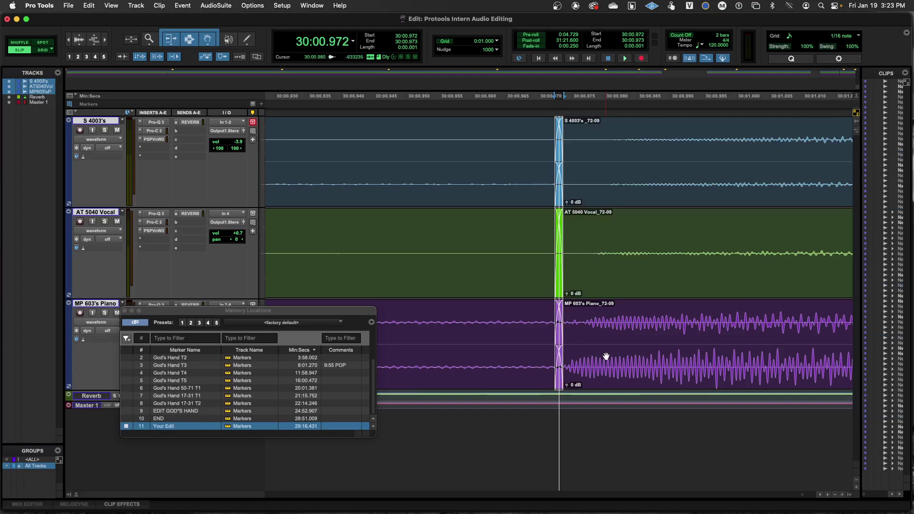
{"action": "key", "text": "r"}
{"action": "key", "text": "r"}
{"action": "key", "text": "r"}
{"action": "key", "text": "r"}
{"action": "key", "text": "r"}
{"action": "key", "text": "r"}
{"action": "key", "text": "r"}
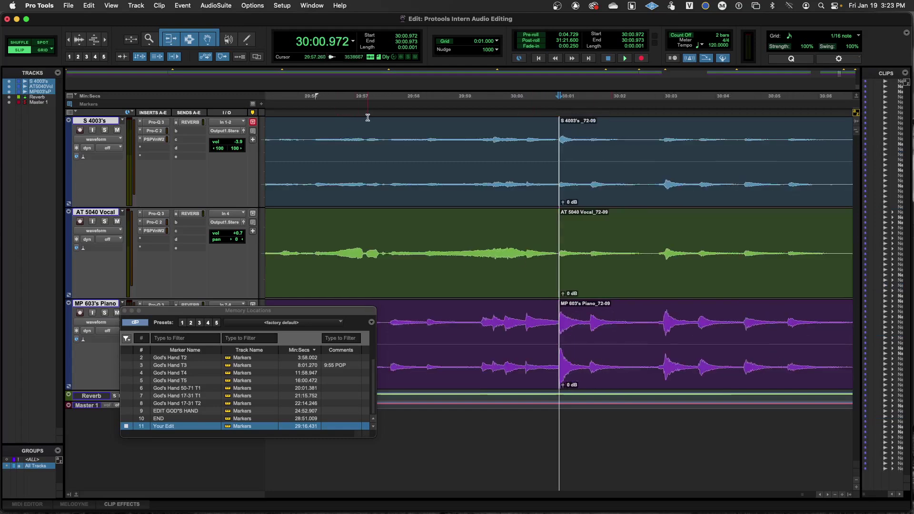
{"action": "left_click", "coordinate": [353, 101]}
{"action": "key", "text": "space"}
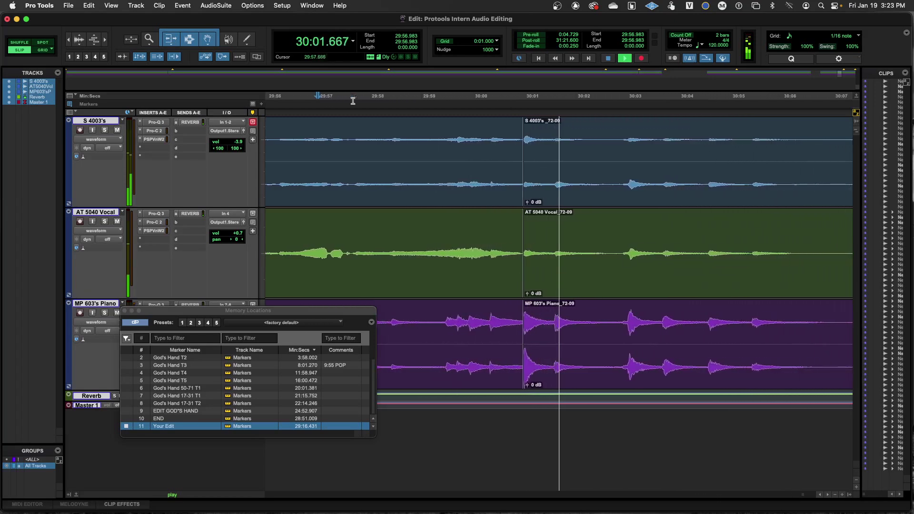
{"action": "key", "text": "space"}
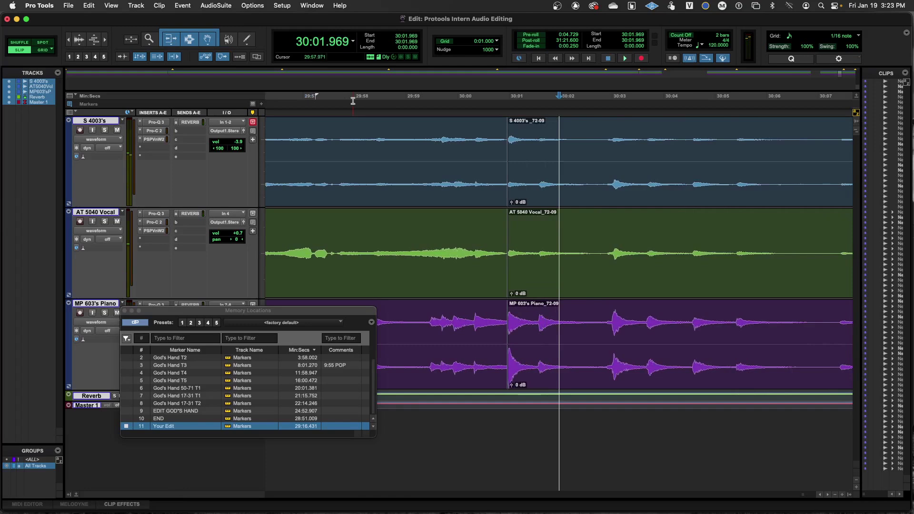
- Place the edit cursor at the end of the second Your Edit clips, 30:38.883
{"action": "key", "text": "r"}
{"action": "key", "text": "r"}
{"action": "key", "text": "r"}
{"action": "key", "text": "r"}
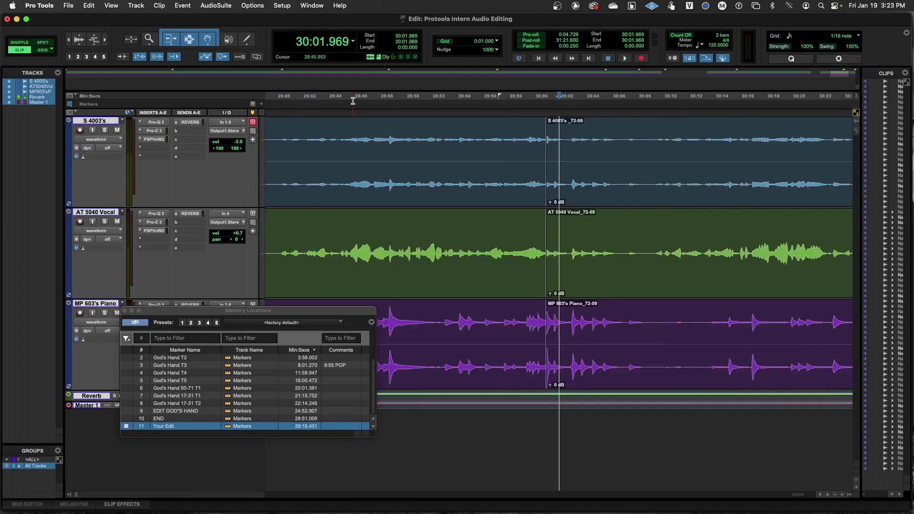
{"action": "key", "text": "r"}
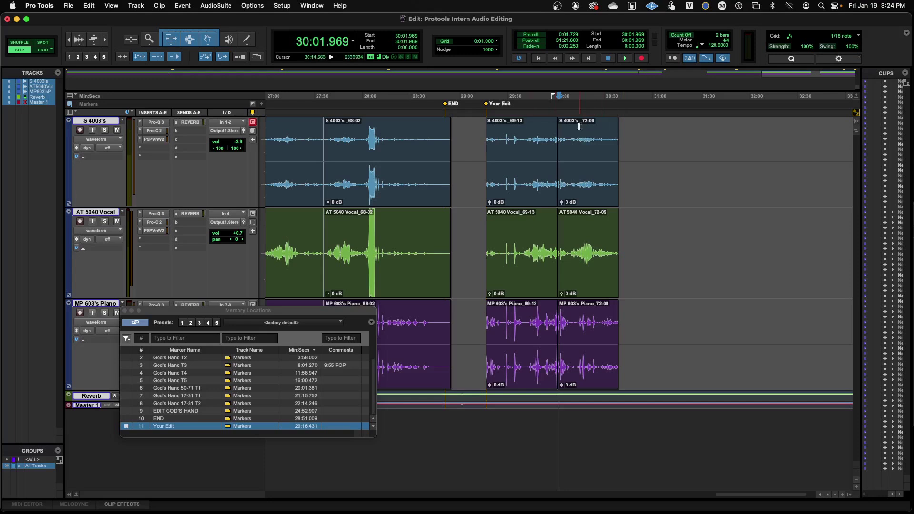
{"action": "key", "text": "Tab"}
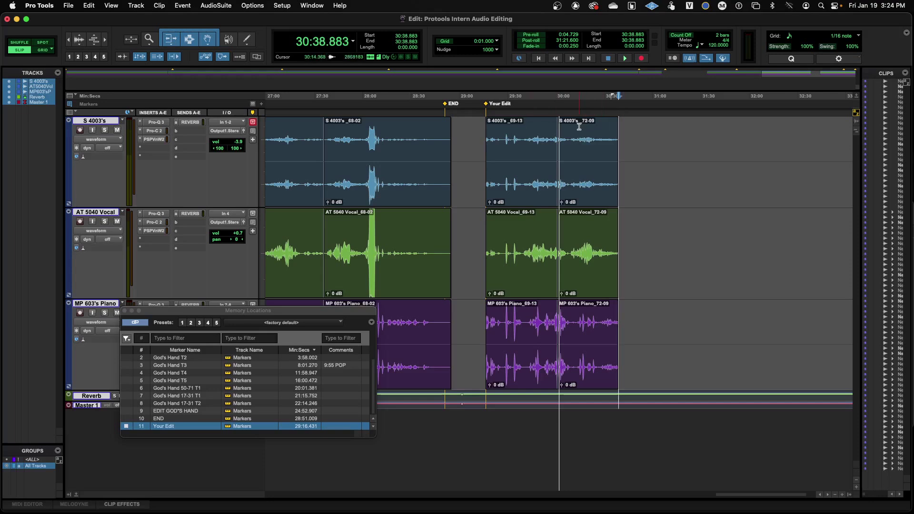